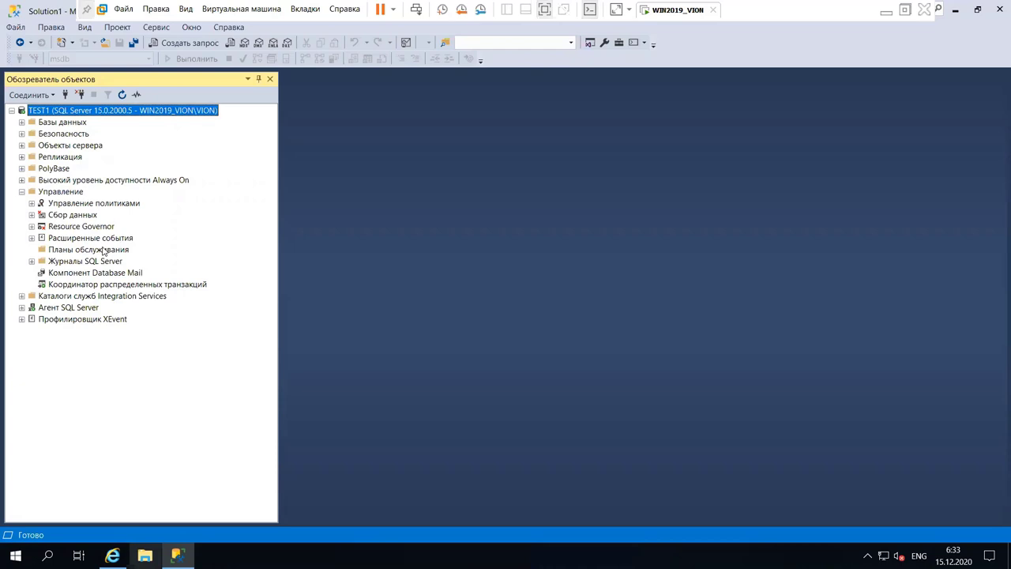
- Start the Maintenance Plan Wizard for the server's maintenance plans and continue past its introduction page
click(103, 250)
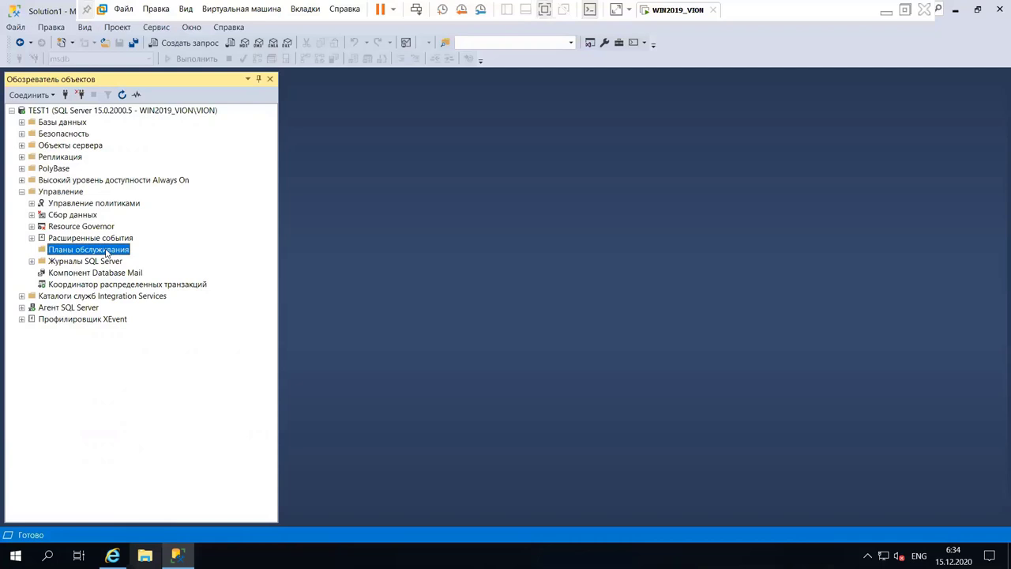
right_click(107, 251)
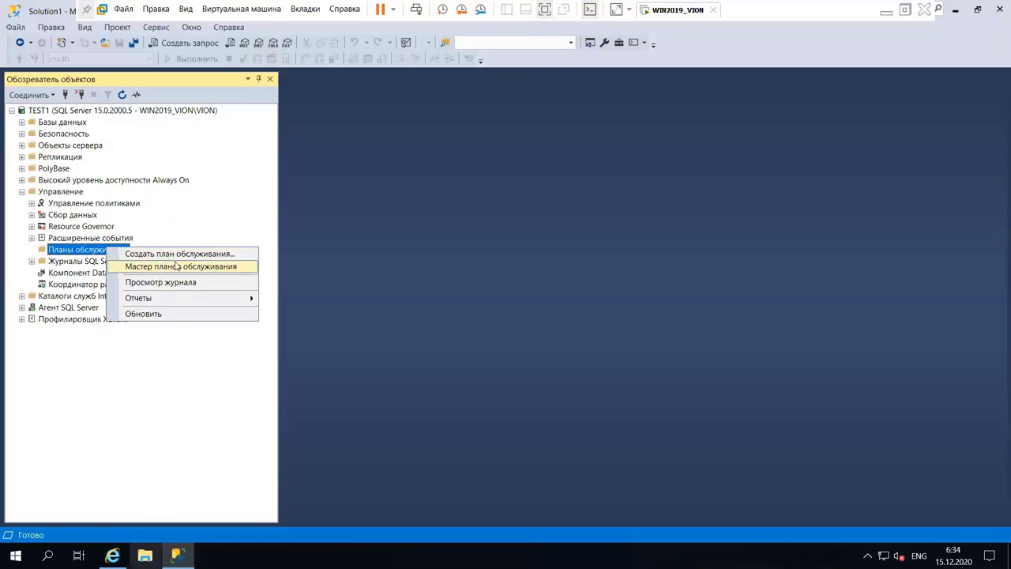
click(238, 270)
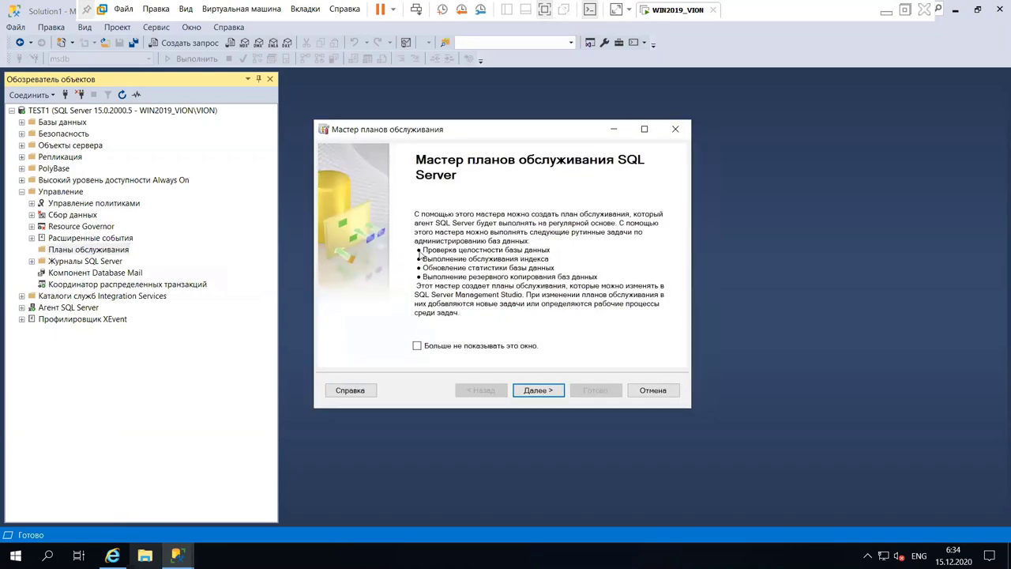
click(534, 392)
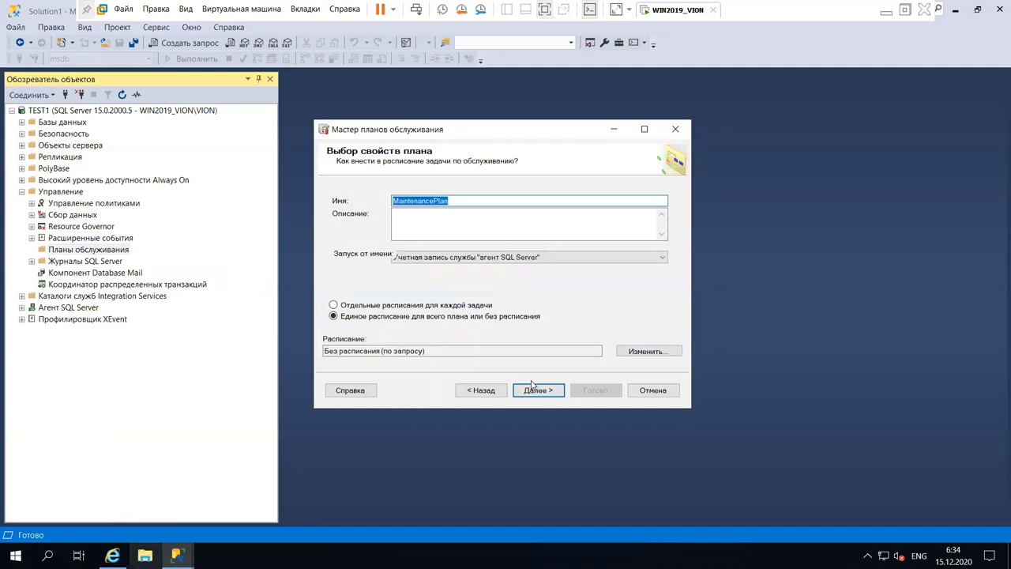
- Name the plan Backup, keep the SQL Server Agent service account as run-as account, and choose separate schedules for each task
text(Ba)
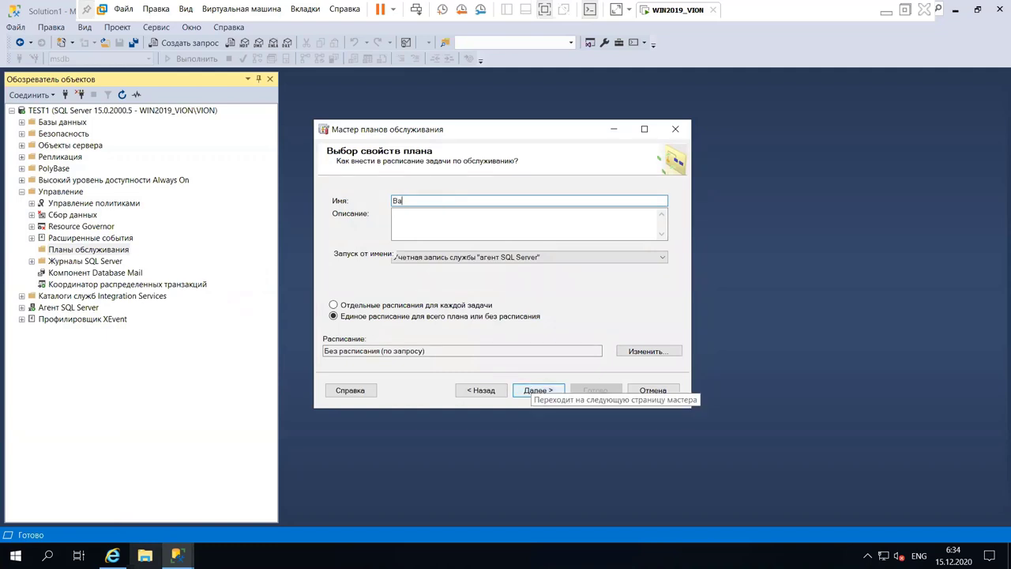
text(ckup)
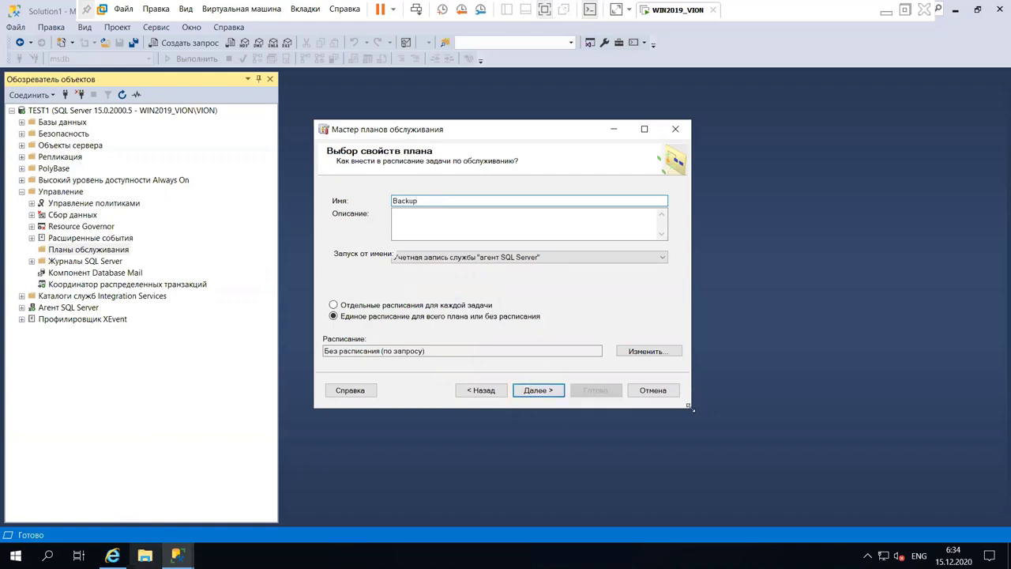
drag(691, 407, 755, 417)
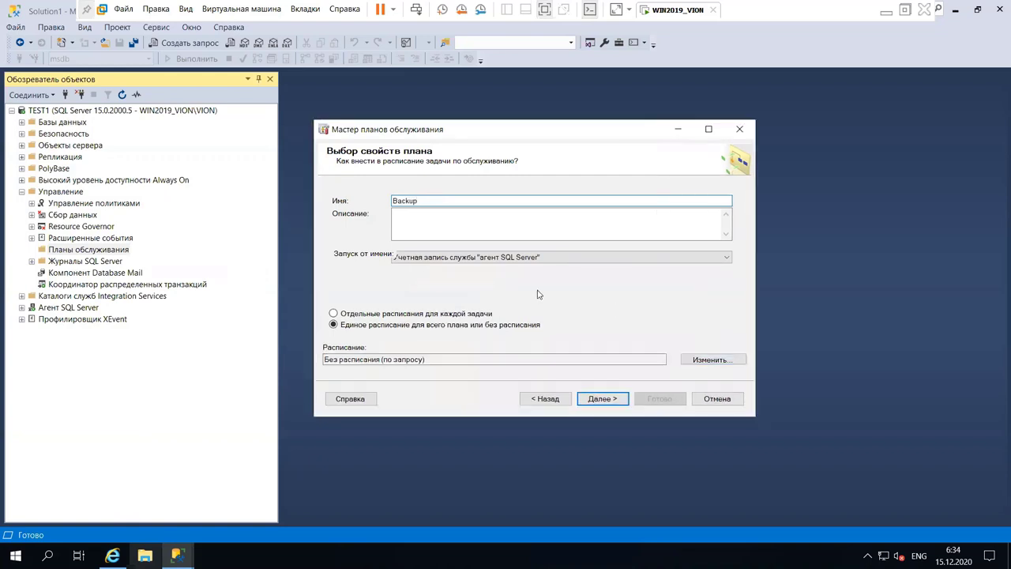
click(513, 257)
click(505, 268)
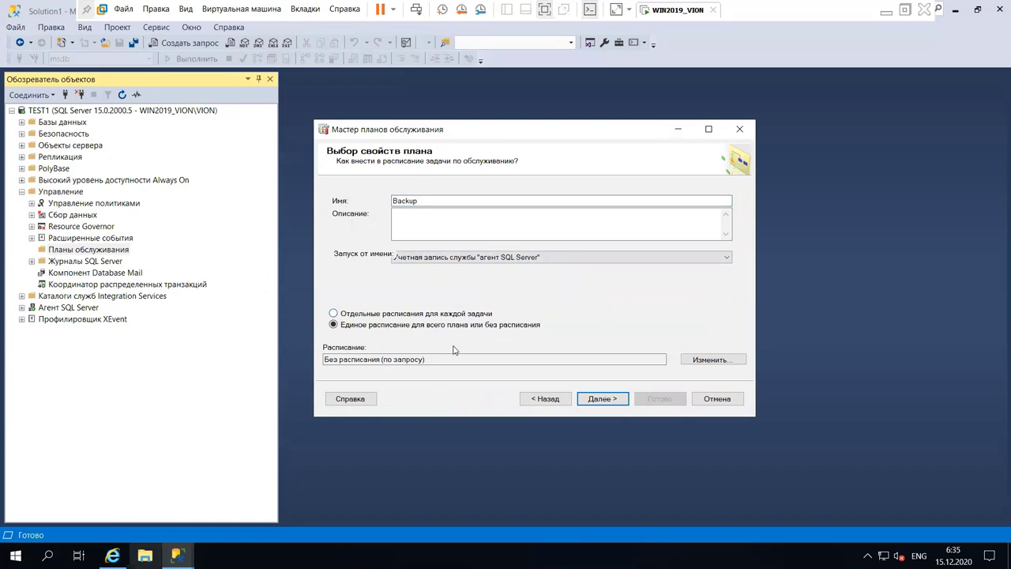
click(408, 313)
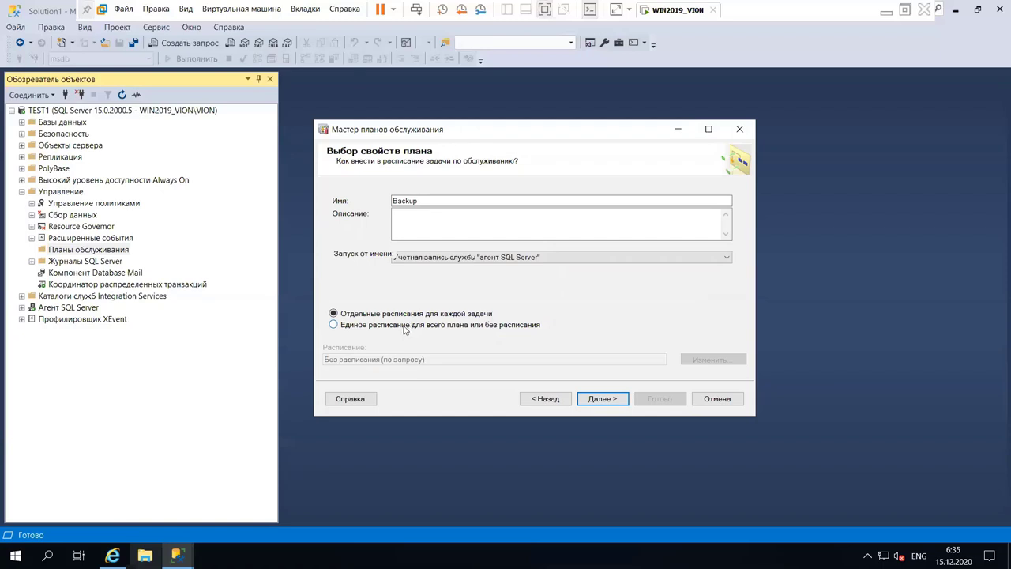
click(600, 398)
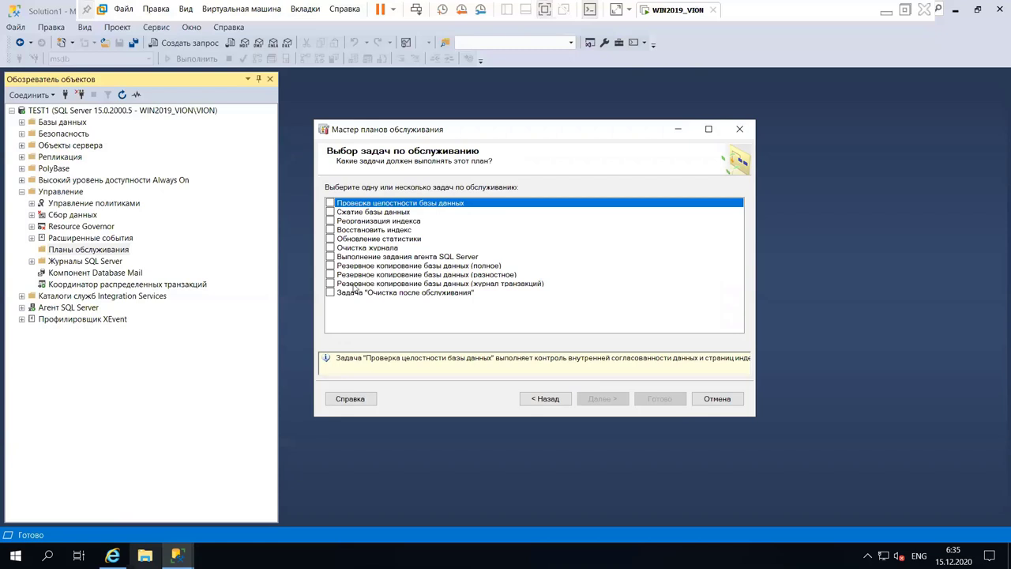
- Include the full, differential and transaction log database backup tasks in the plan
click(330, 266)
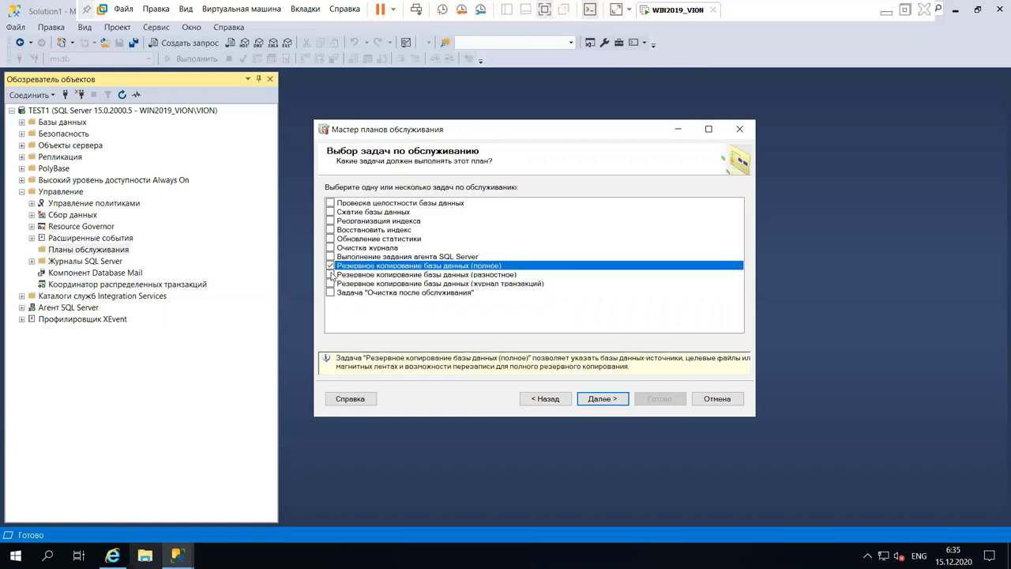
click(330, 275)
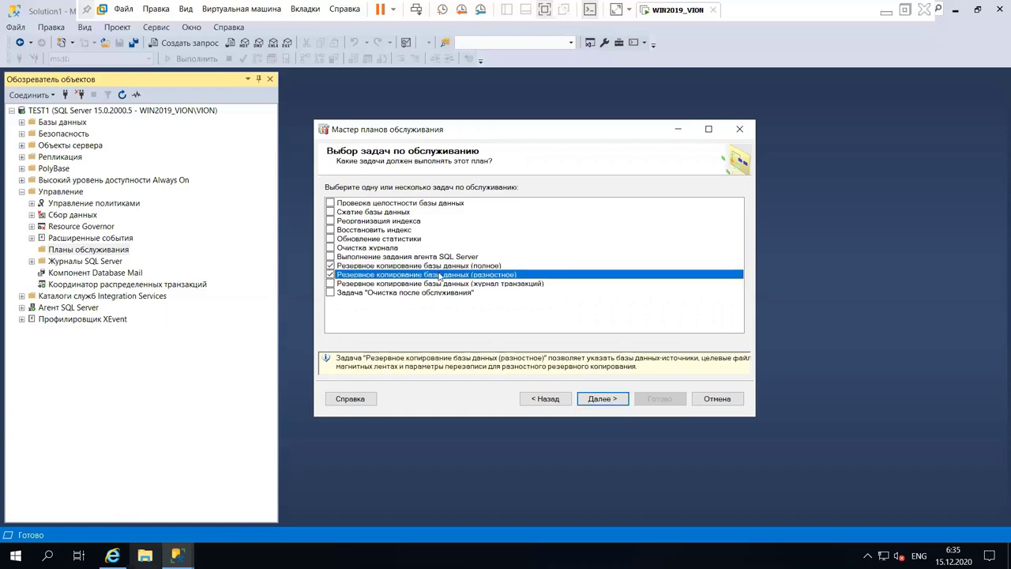
click(330, 284)
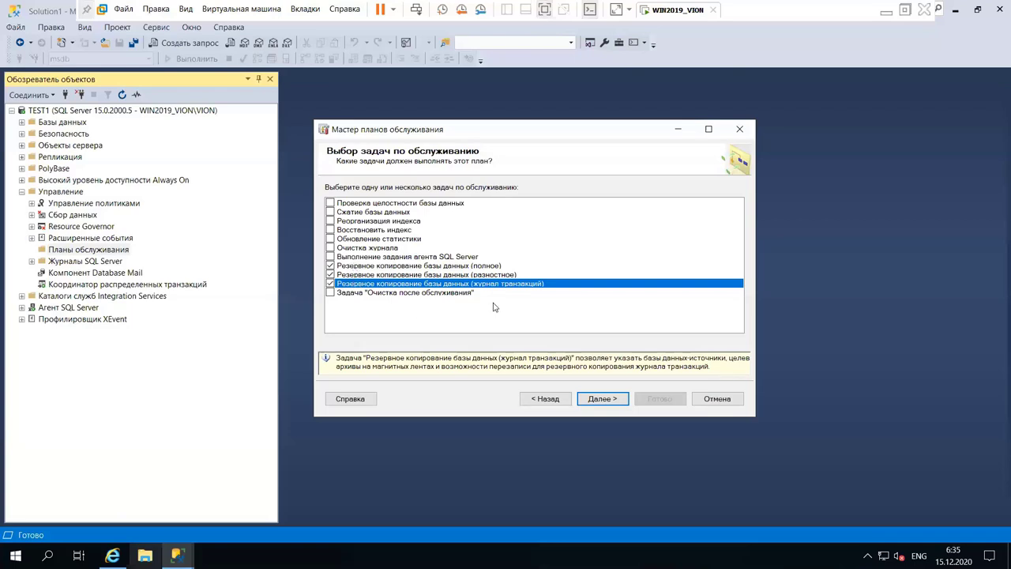
click(608, 398)
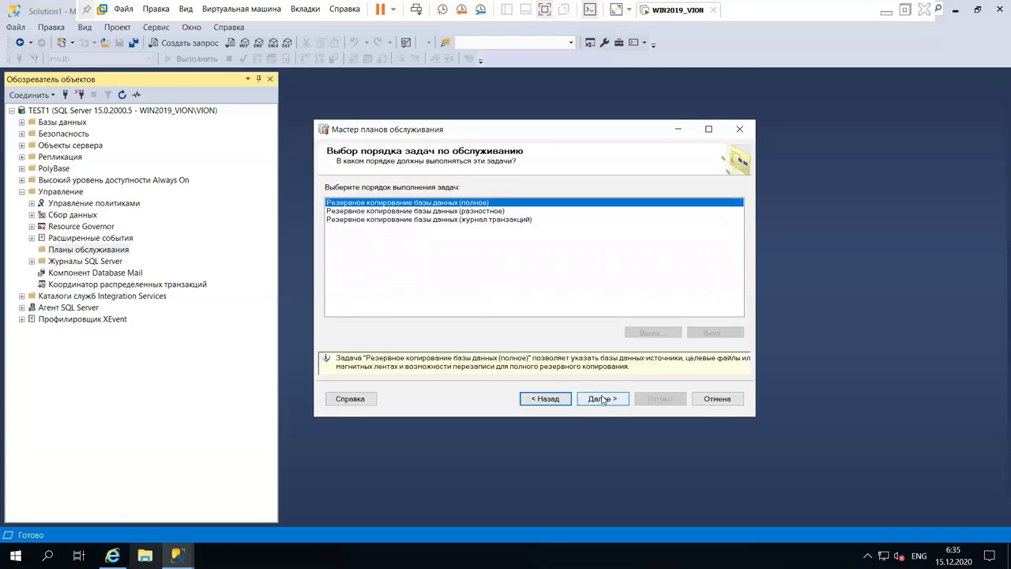
- Review the tasks in the execution order list and accept the order full, differential, transaction log backup
click(472, 211)
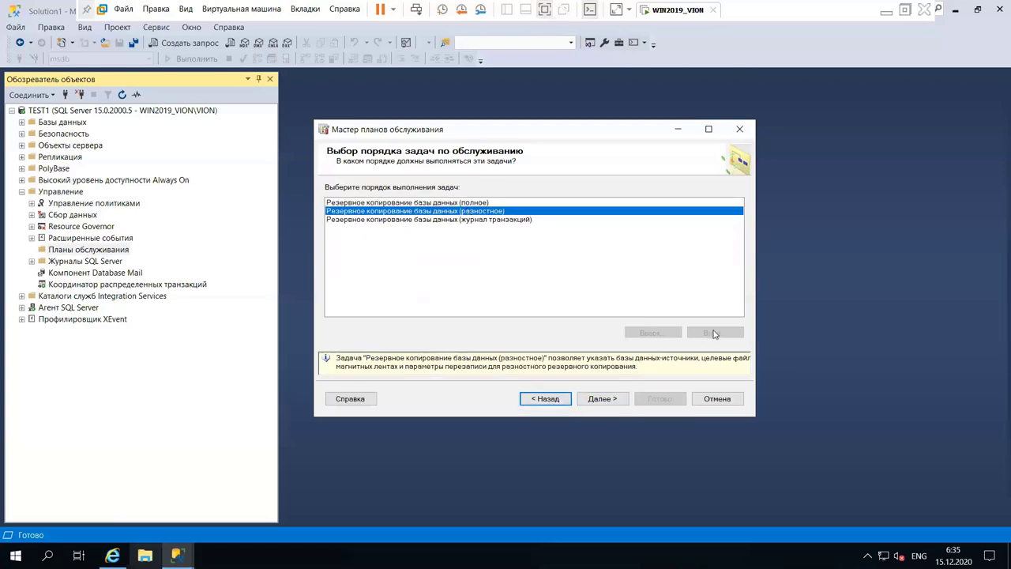
click(514, 220)
click(487, 202)
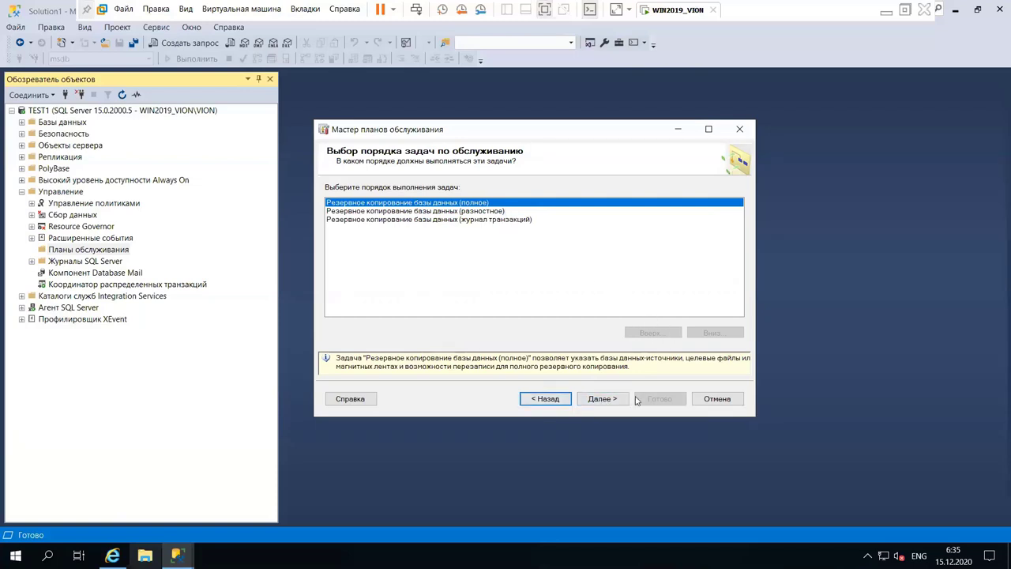
click(593, 396)
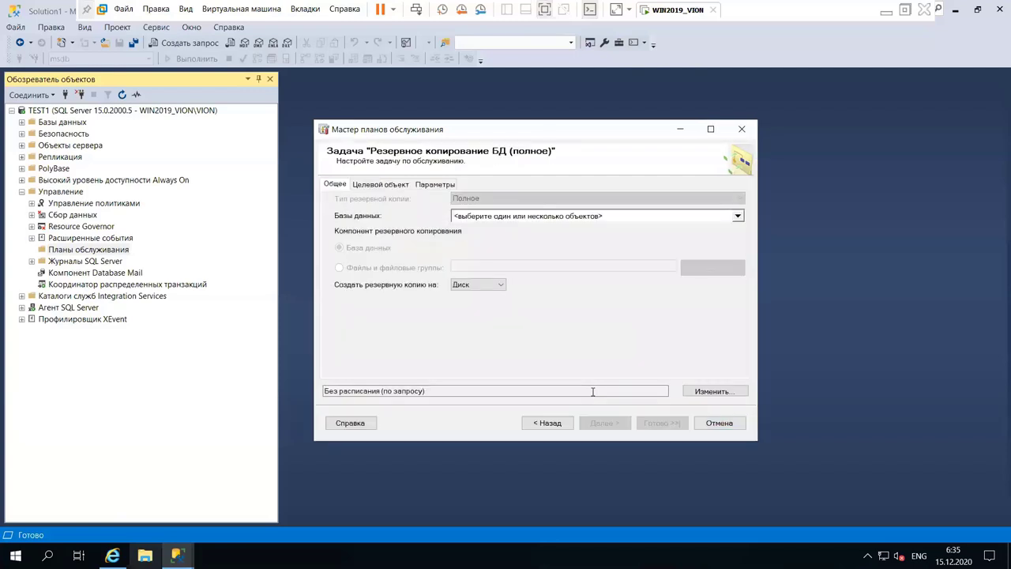
- Select the Accounting, master and msdb databases for the full backup task
drag(536, 133, 524, 115)
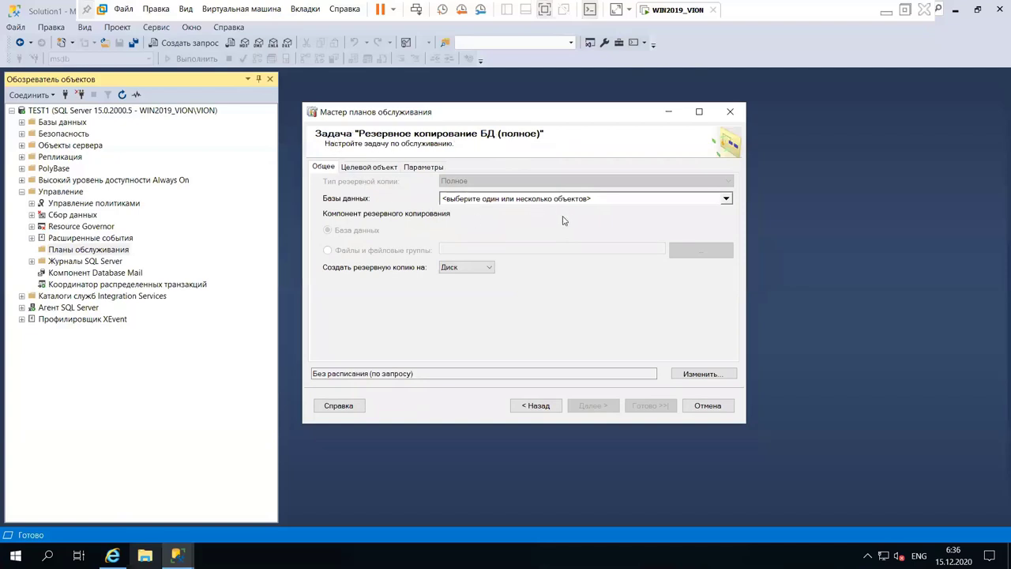
click(725, 199)
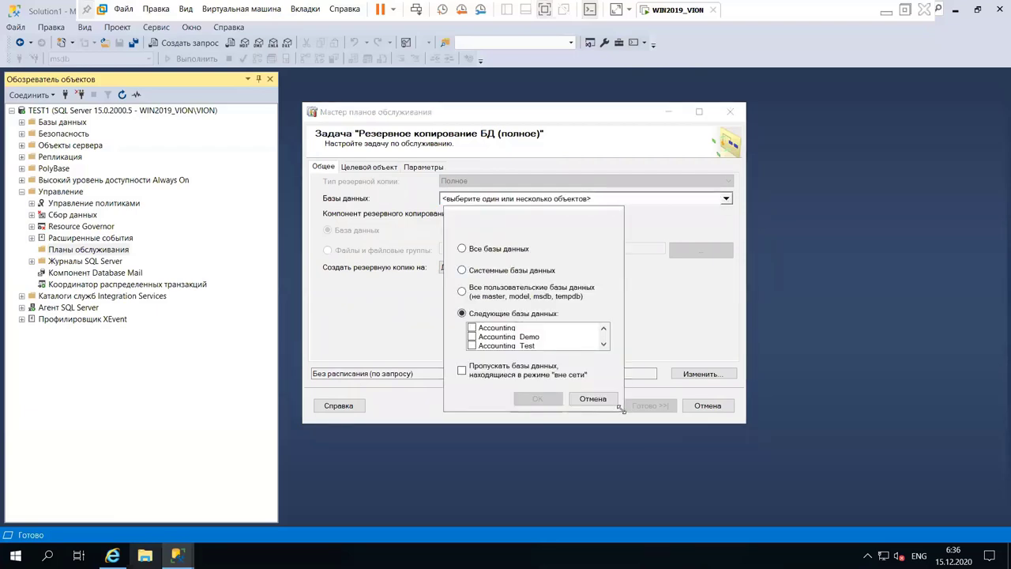
drag(618, 408, 698, 471)
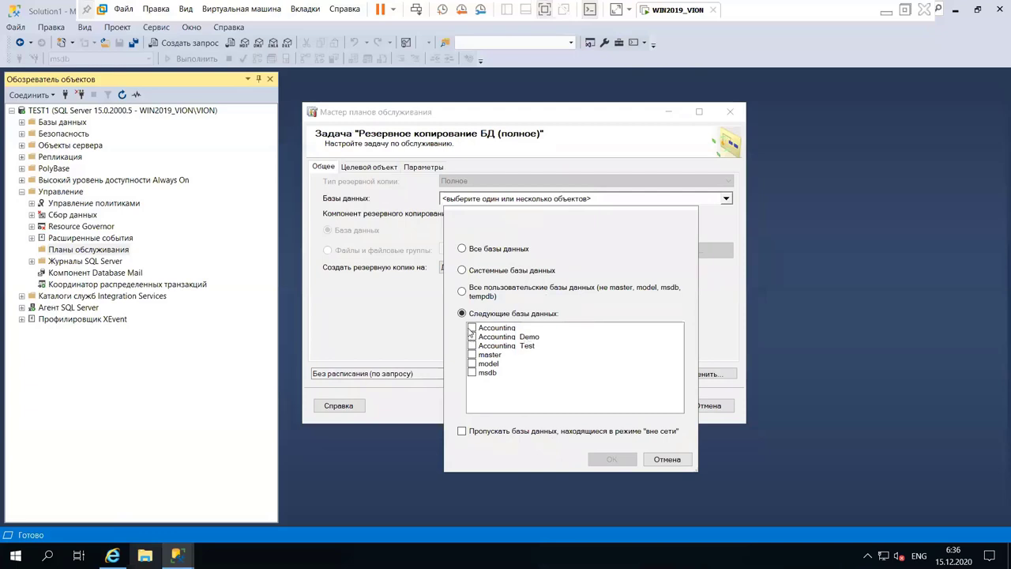
click(472, 328)
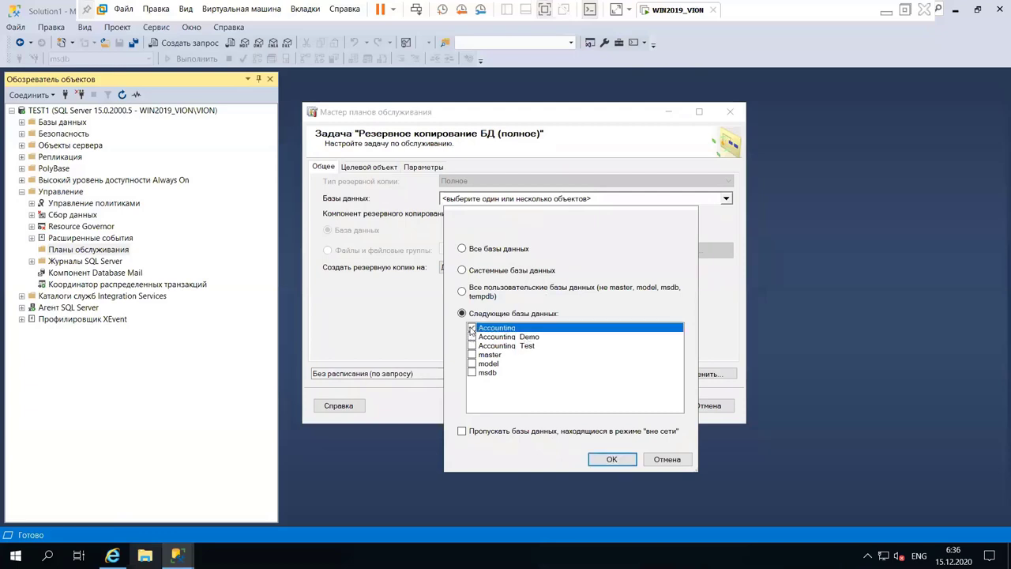
click(471, 355)
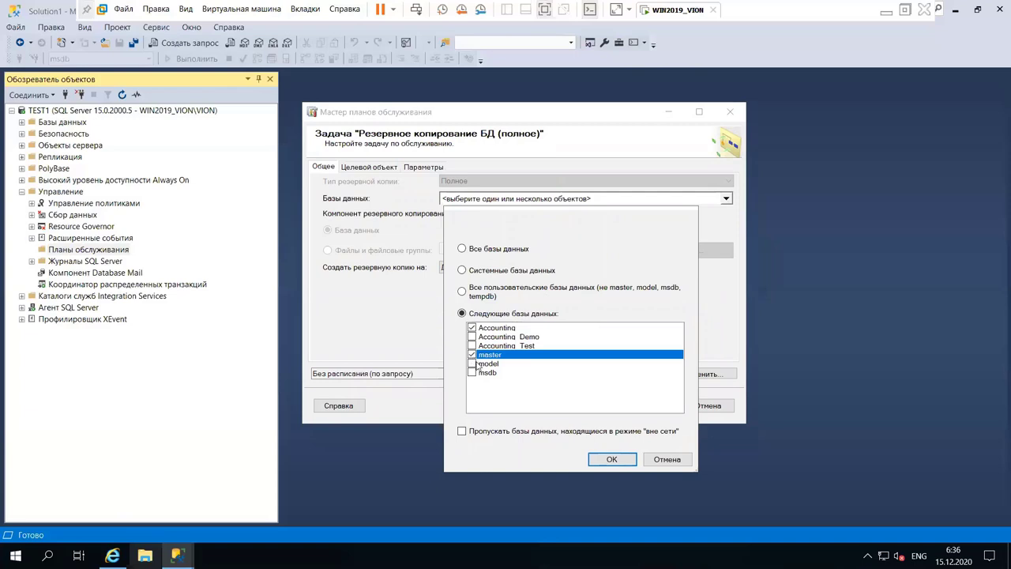
click(472, 373)
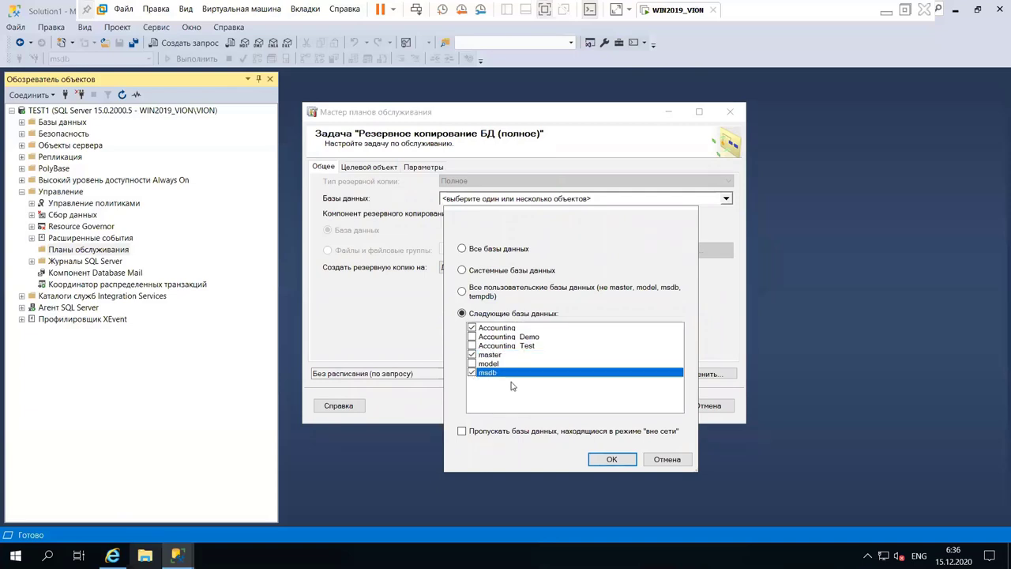
click(608, 460)
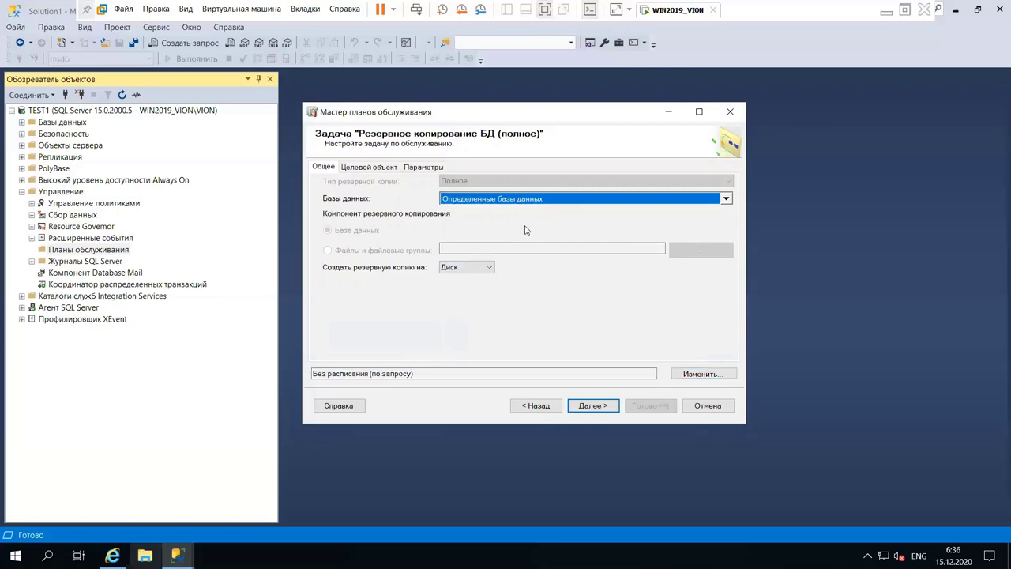
- In the full backup's destination settings, enable creating a subdirectory for each database
click(375, 169)
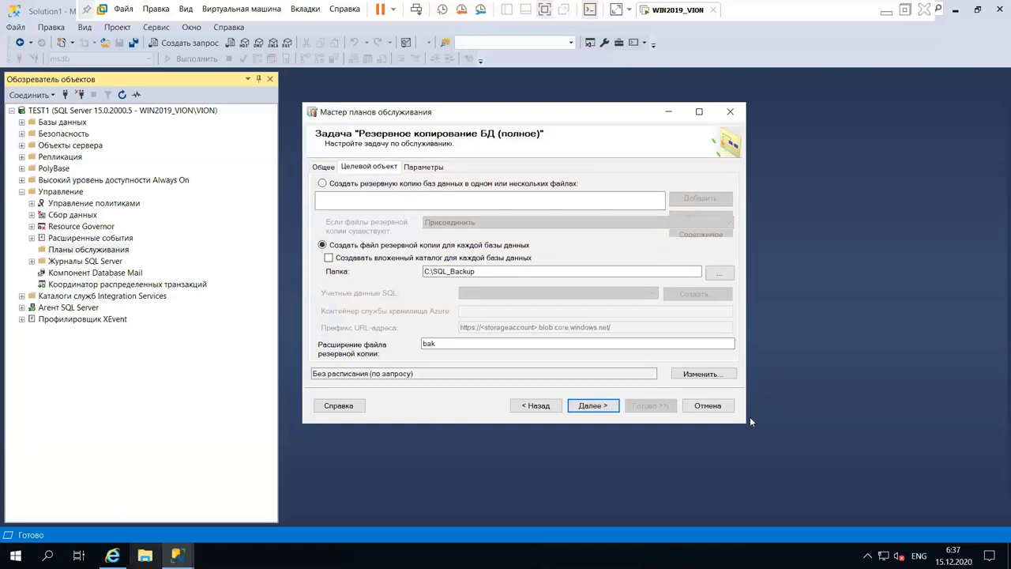
drag(740, 425, 888, 501)
drag(607, 119, 598, 77)
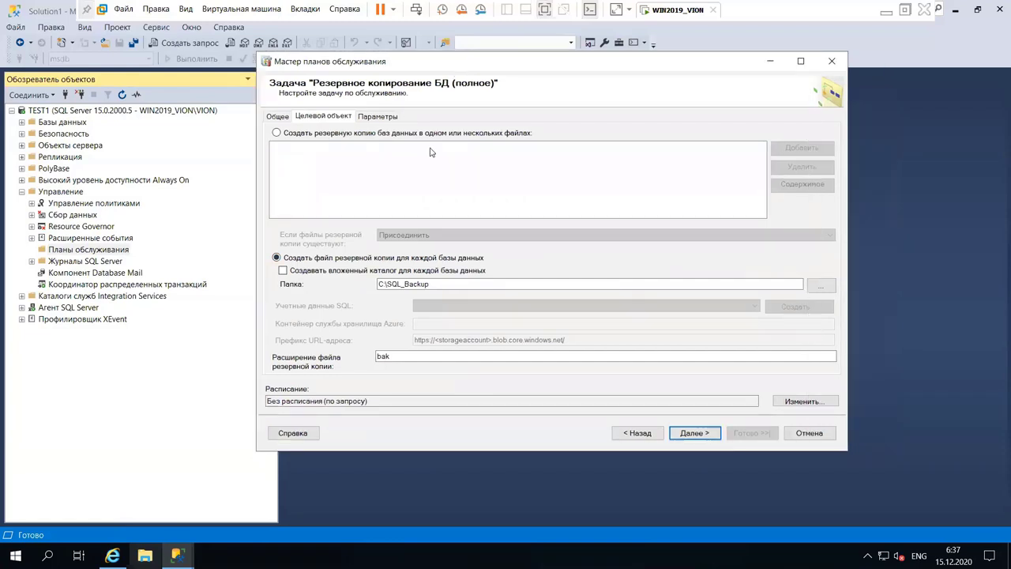
click(354, 272)
- Set the full backup's compression option to compress backups and continue to the differential backup task
click(387, 118)
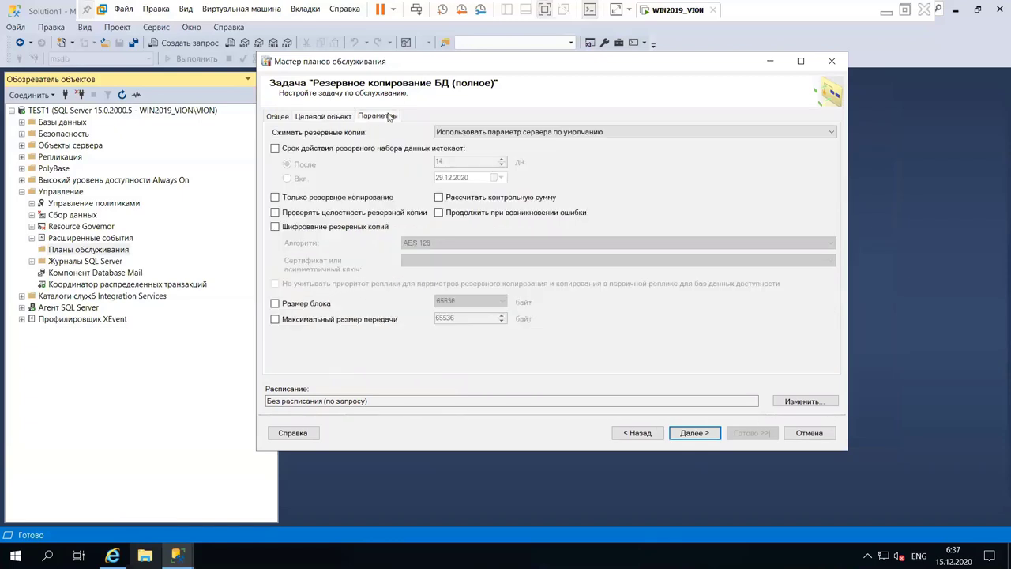
click(474, 133)
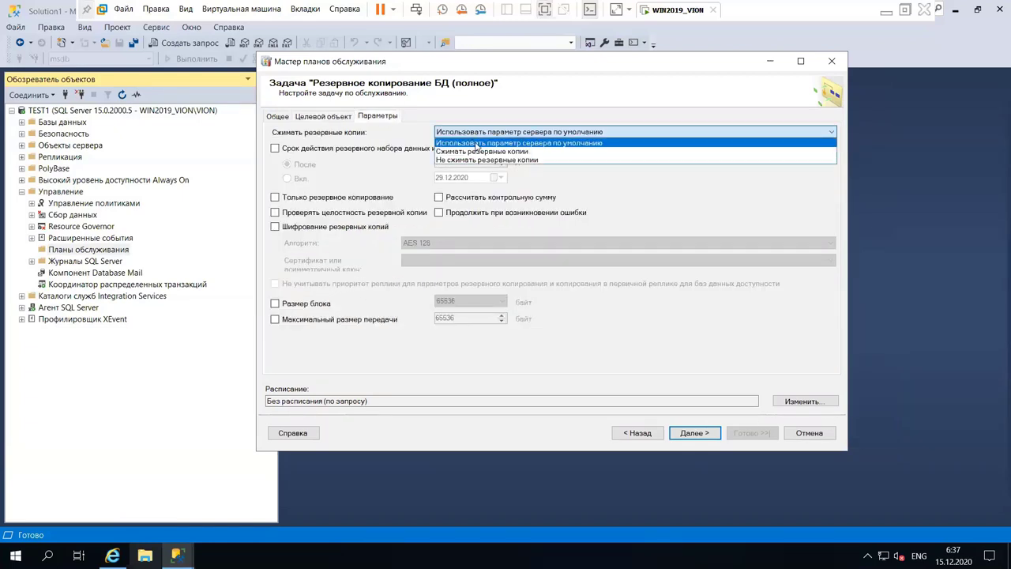
click(478, 151)
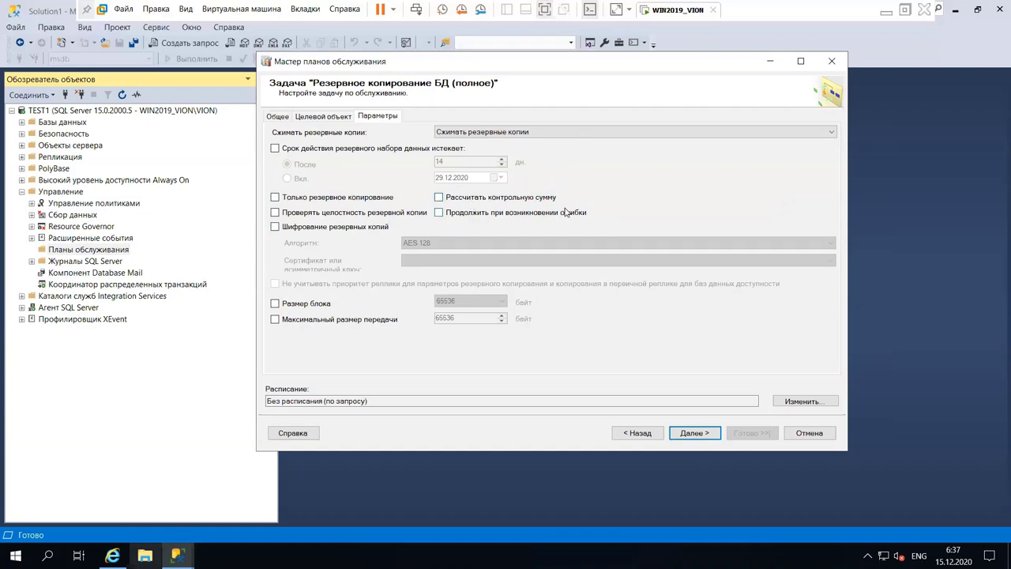
click(693, 433)
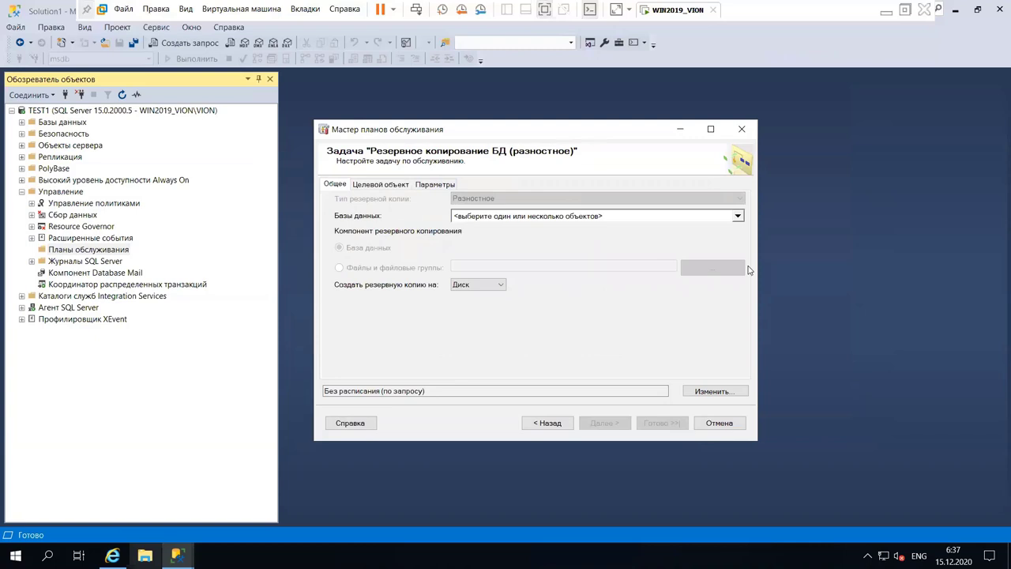
- Select only the Accounting database for the differential backup task
click(738, 216)
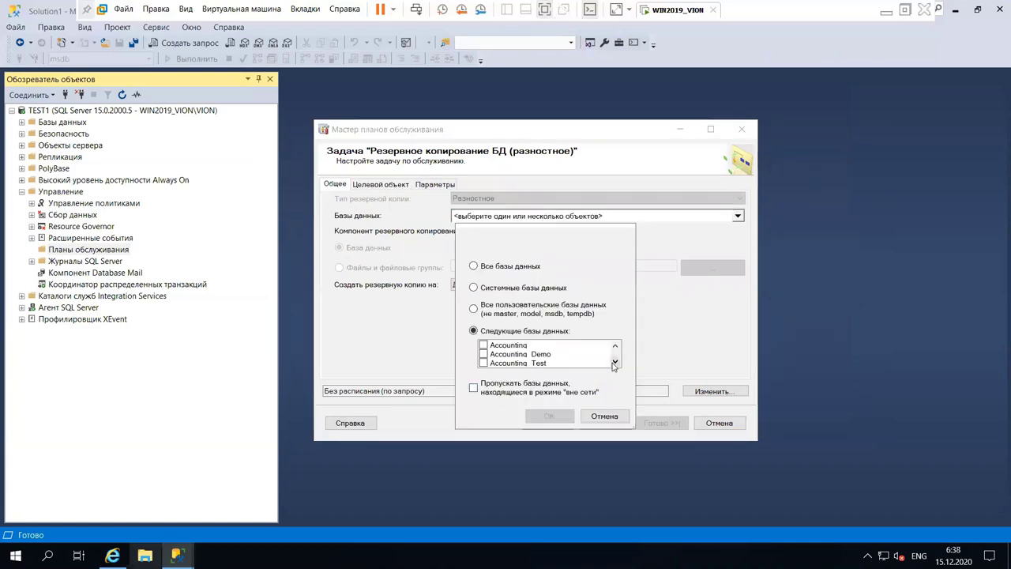
click(483, 345)
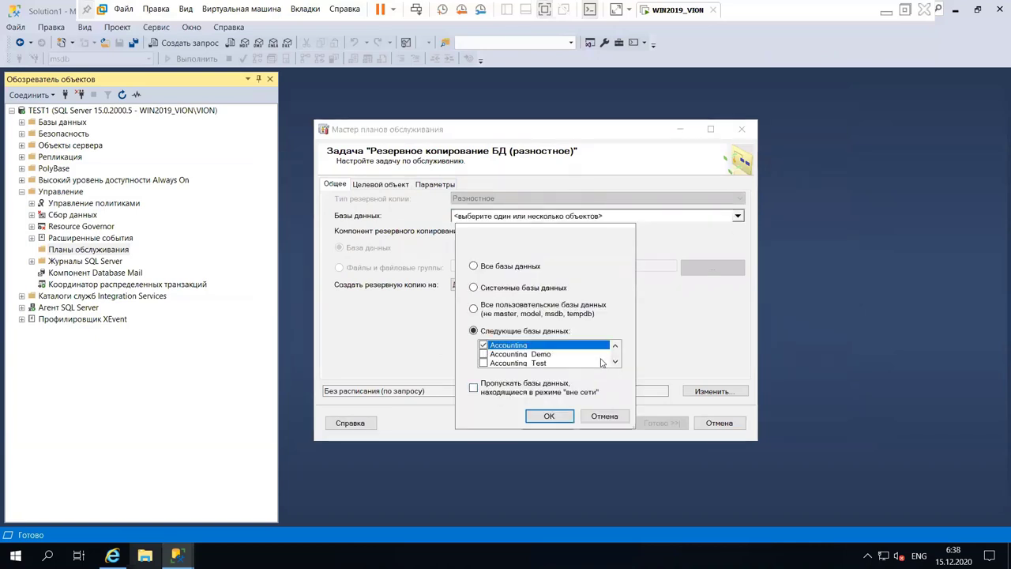
double_click(615, 362)
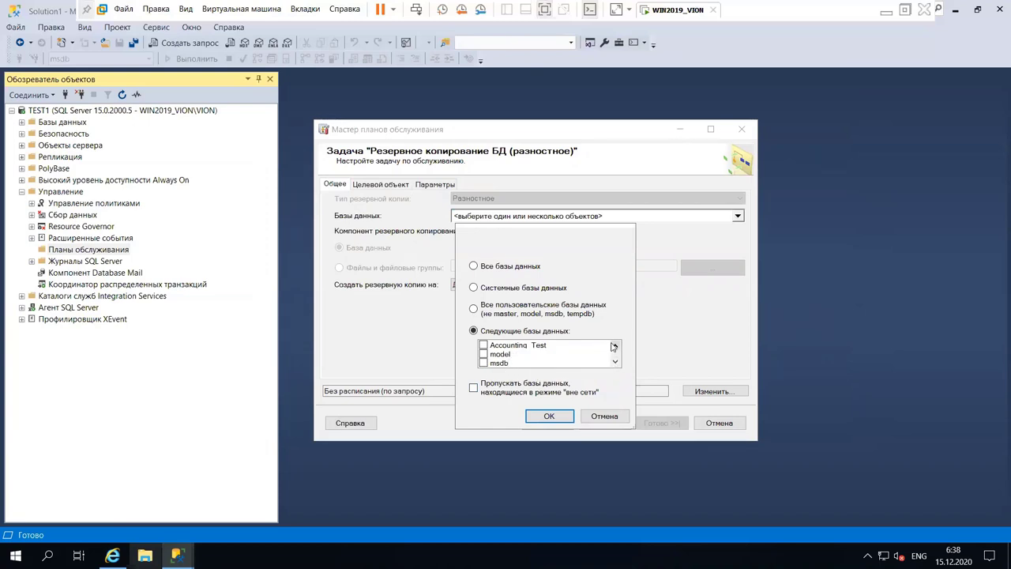
double_click(615, 346)
click(557, 418)
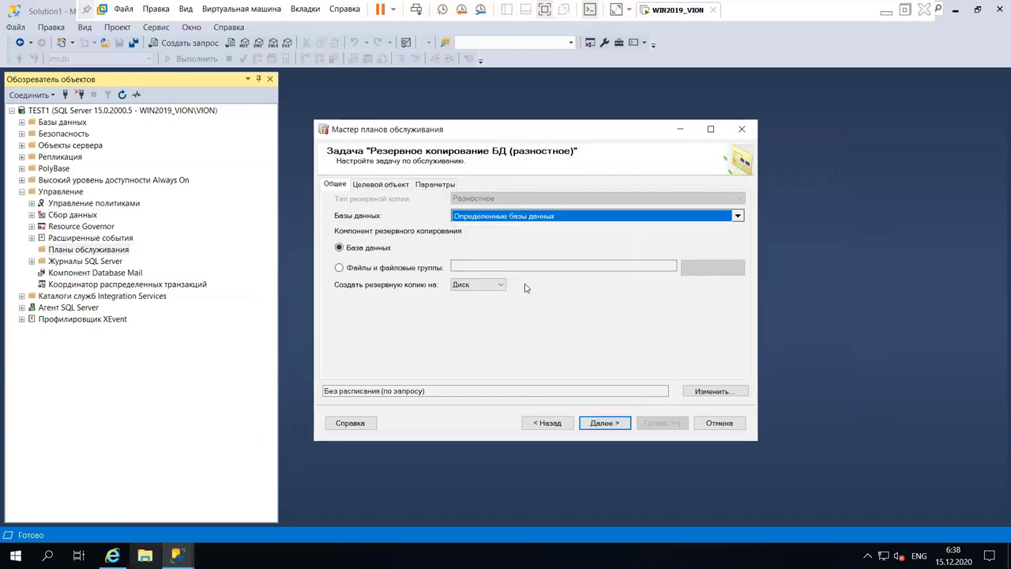
- In the differential backup's destination settings, set the backup file extension to bkp
click(381, 185)
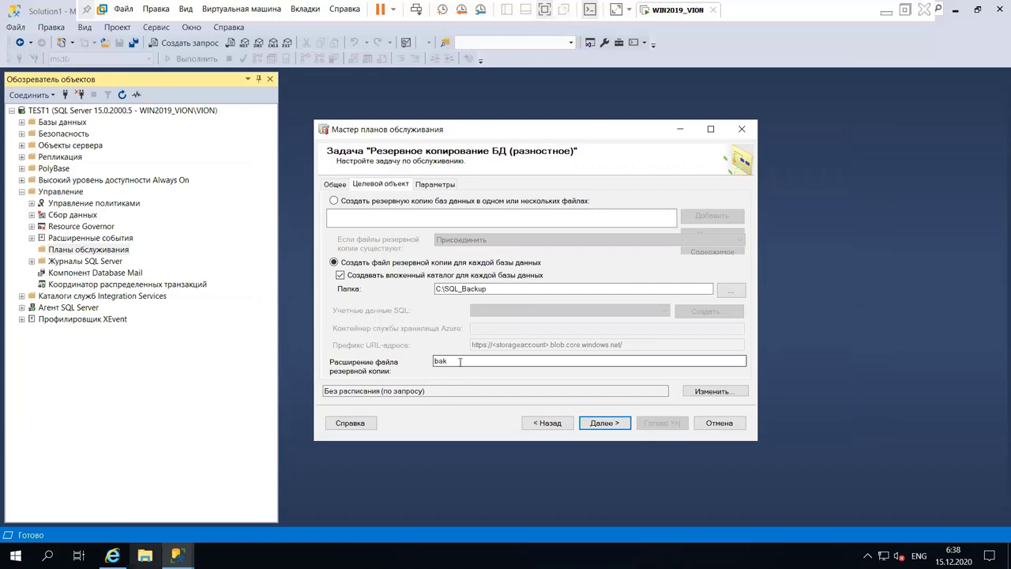
click(460, 361)
drag(447, 361, 439, 360)
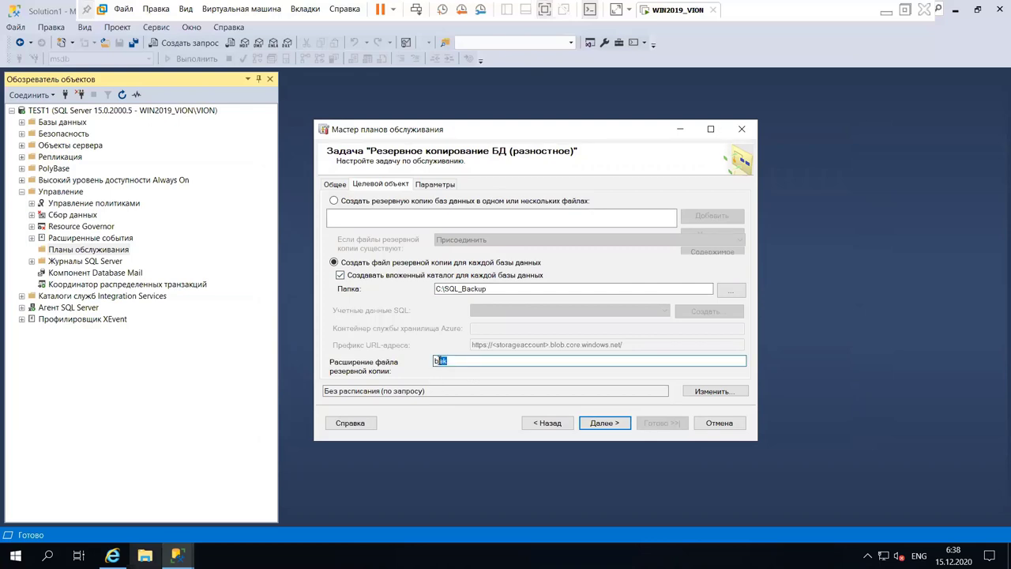
text(k)
- Set the differential backup's compression option to compress backups and continue to the transaction log backup task
click(434, 184)
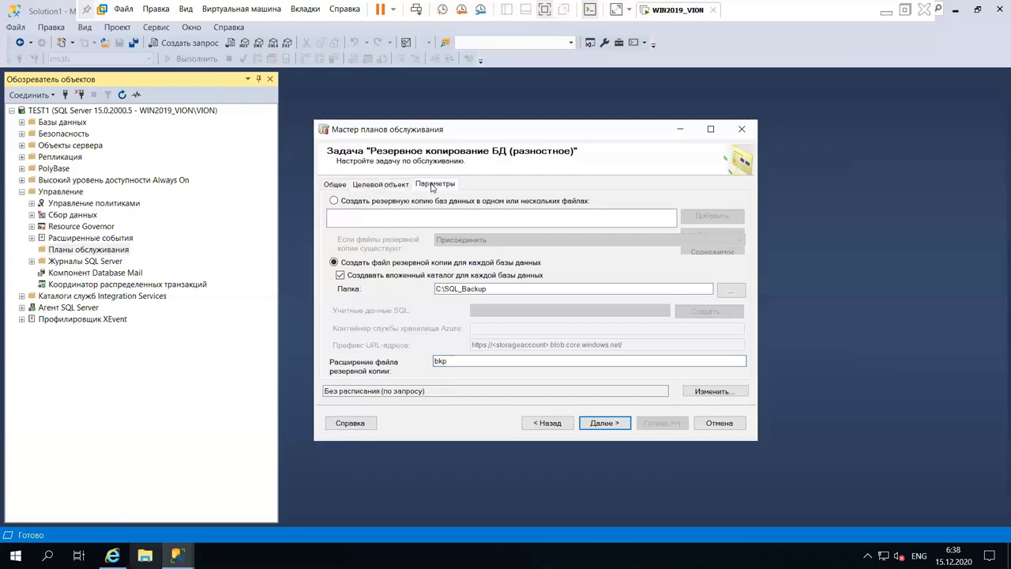
click(537, 201)
click(539, 219)
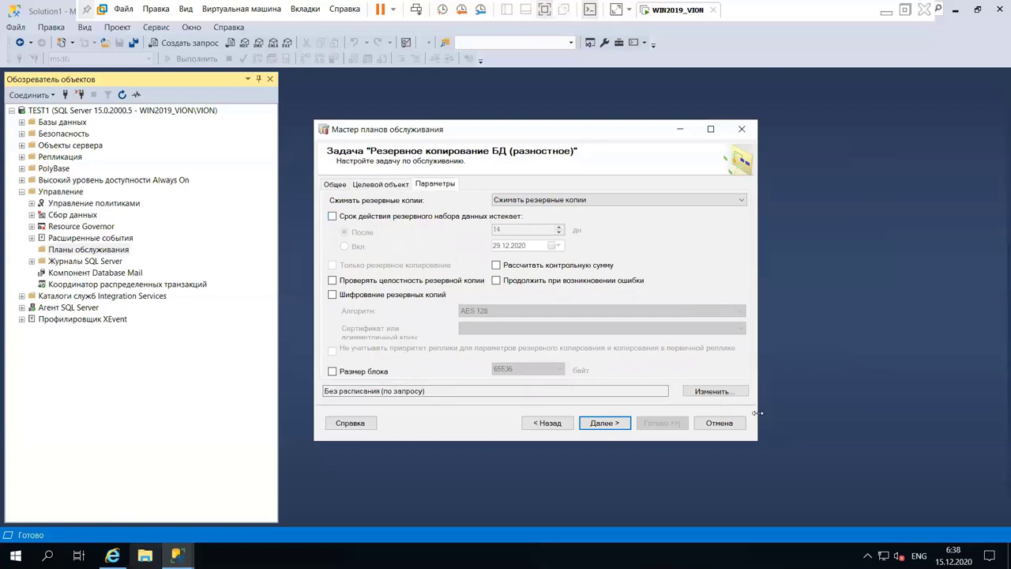
drag(759, 444, 847, 490)
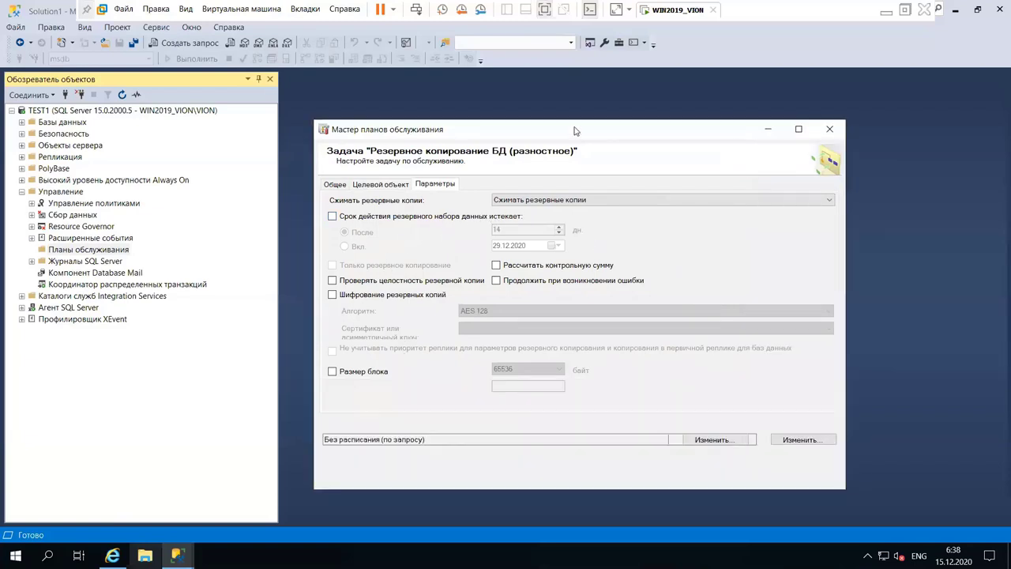
drag(545, 120, 526, 91)
click(673, 442)
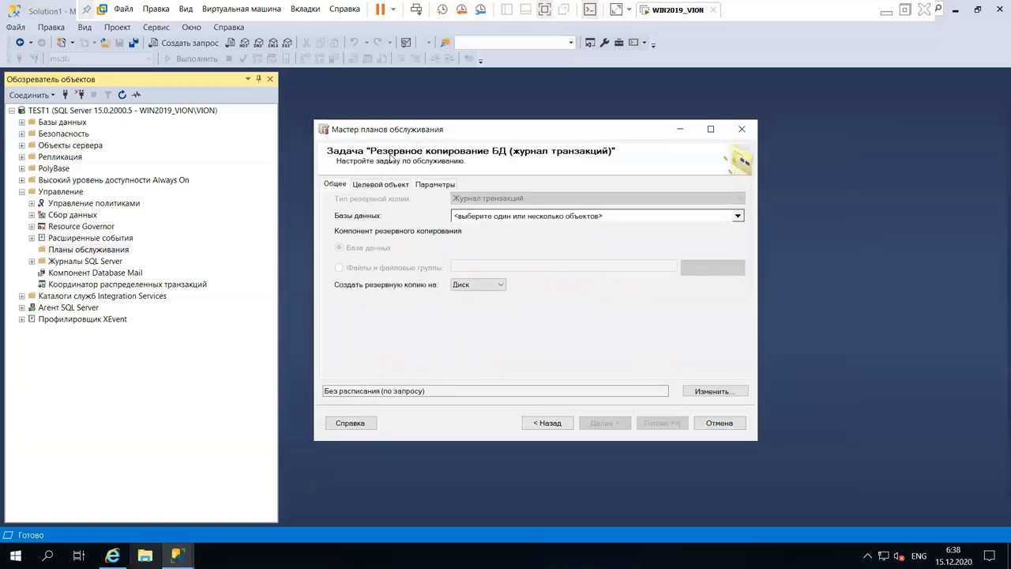
- Select only the Accounting database for the transaction log backup task
click(737, 216)
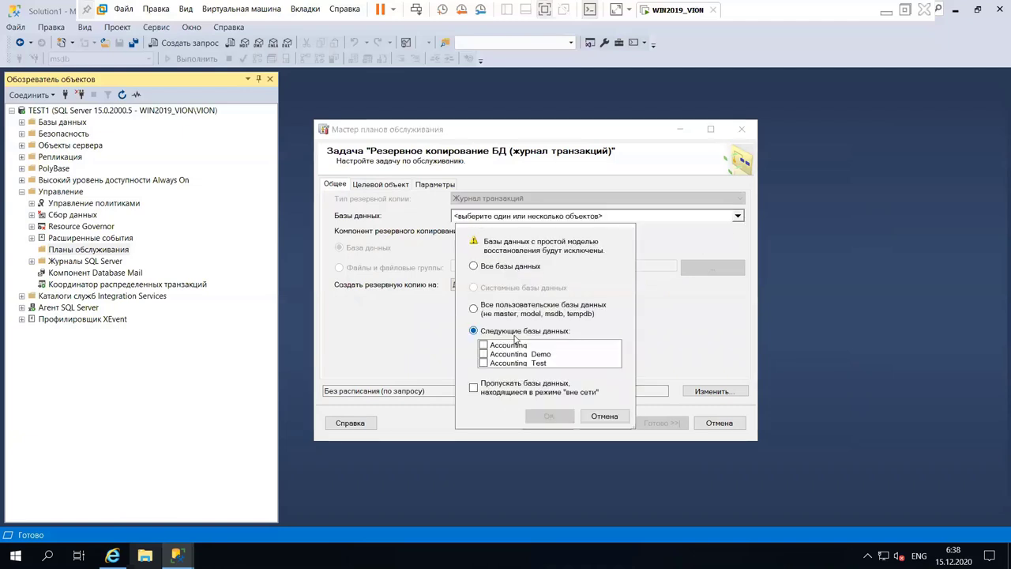
click(513, 345)
click(513, 345)
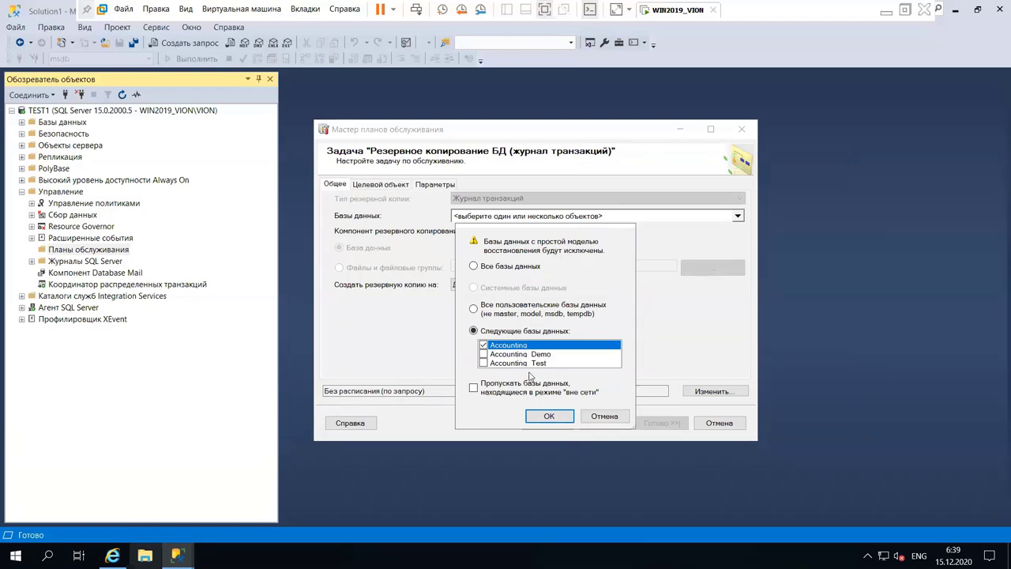
click(549, 416)
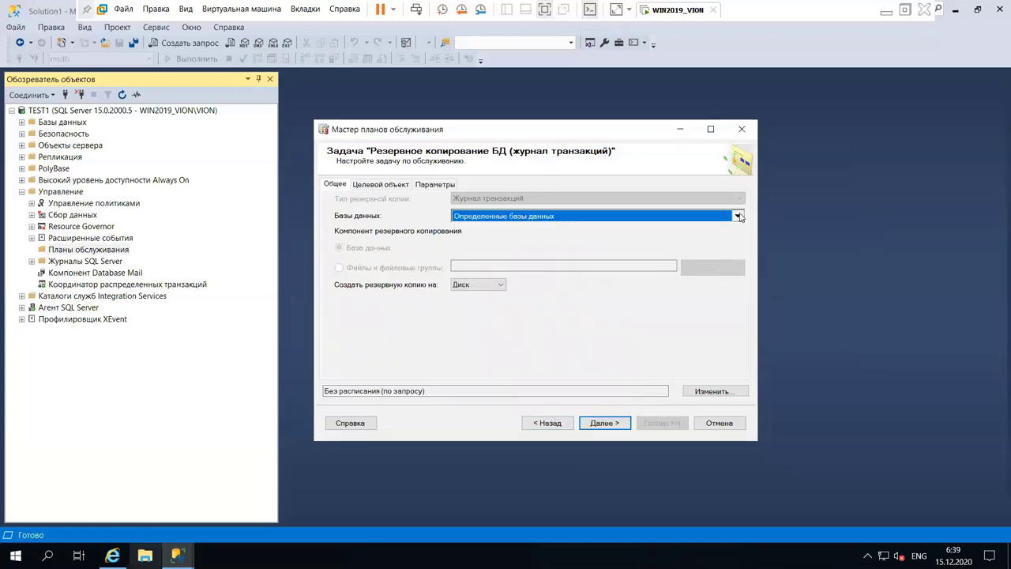
click(732, 219)
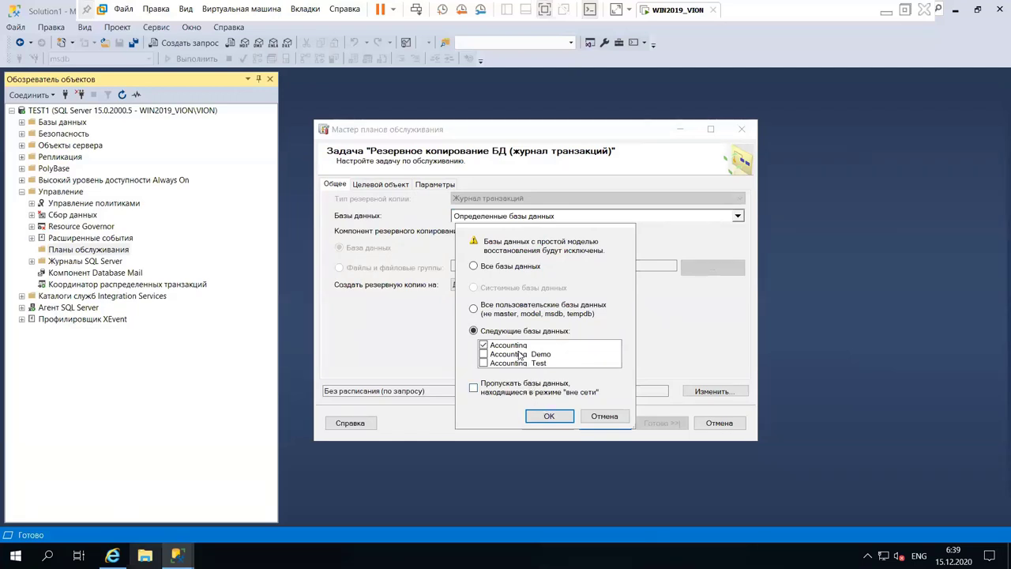
click(549, 417)
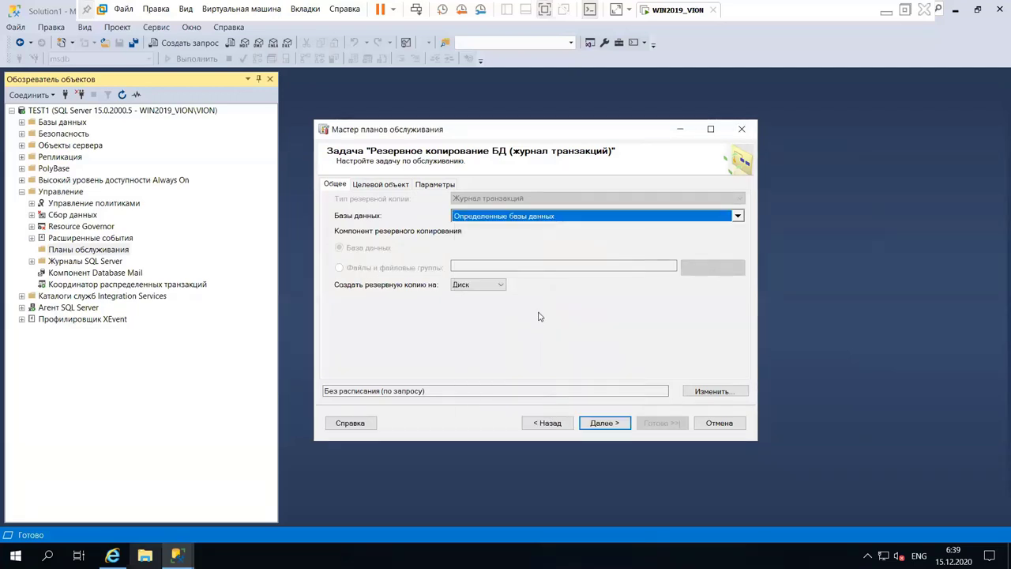
- Set the transaction log backup's compression option to compress backups and continue to the report options
click(377, 185)
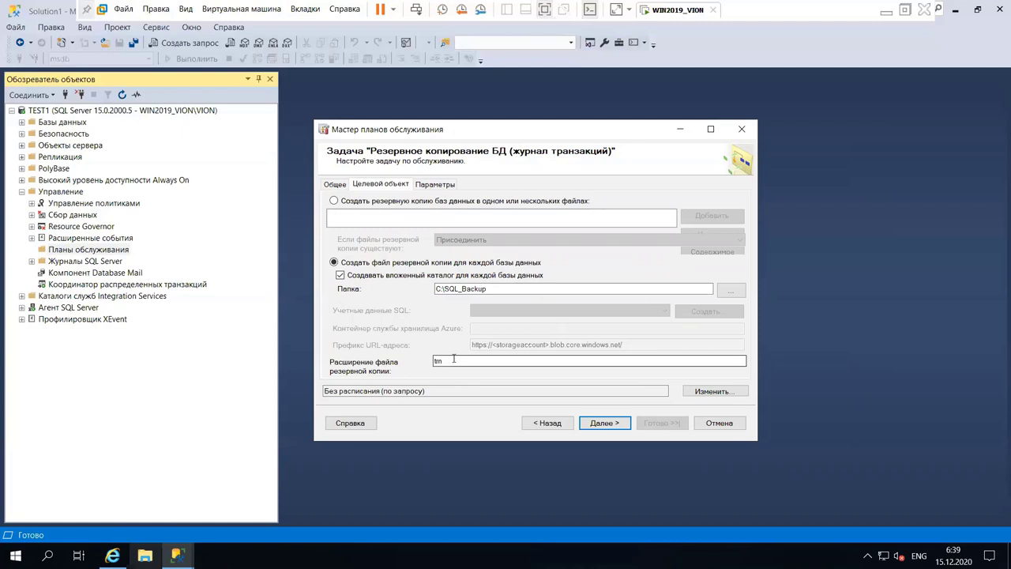
click(434, 184)
click(521, 200)
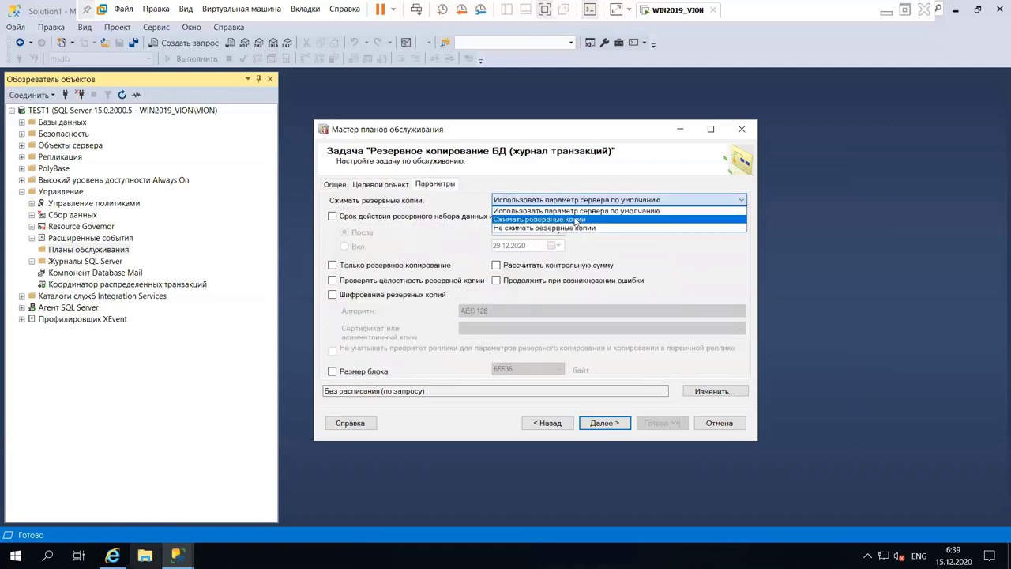
click(525, 220)
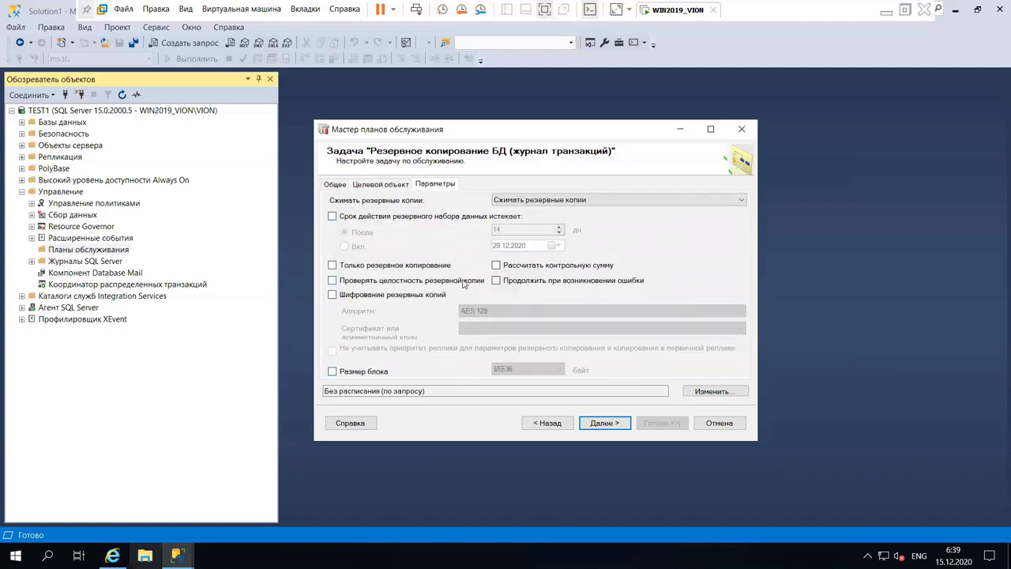
click(602, 424)
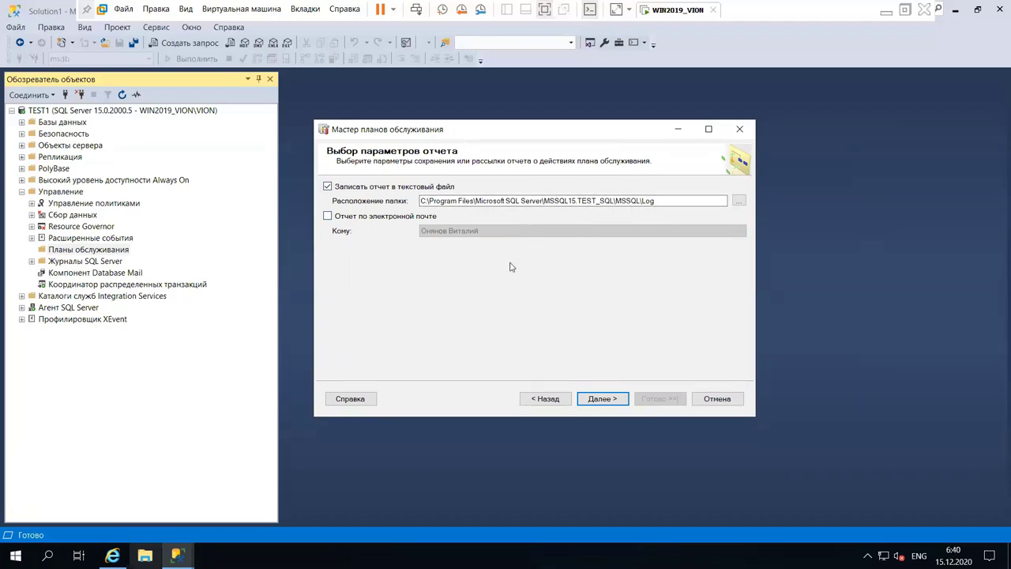
click(393, 223)
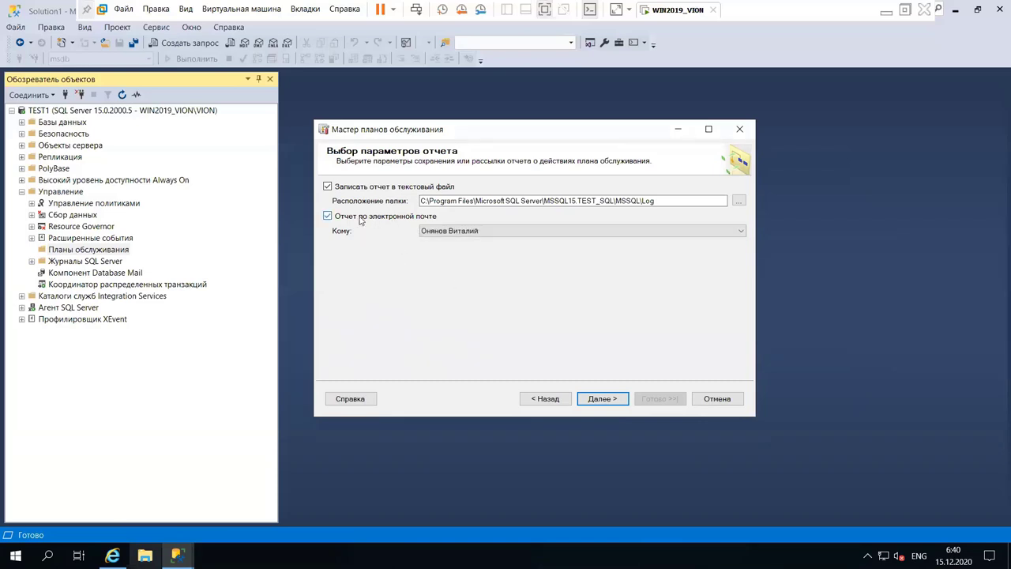
click(490, 230)
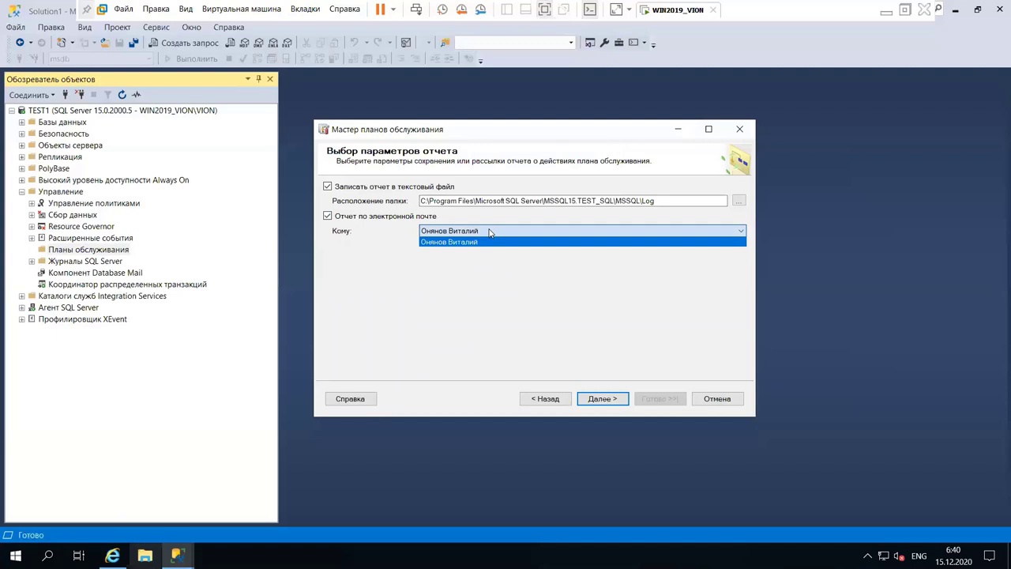
click(490, 231)
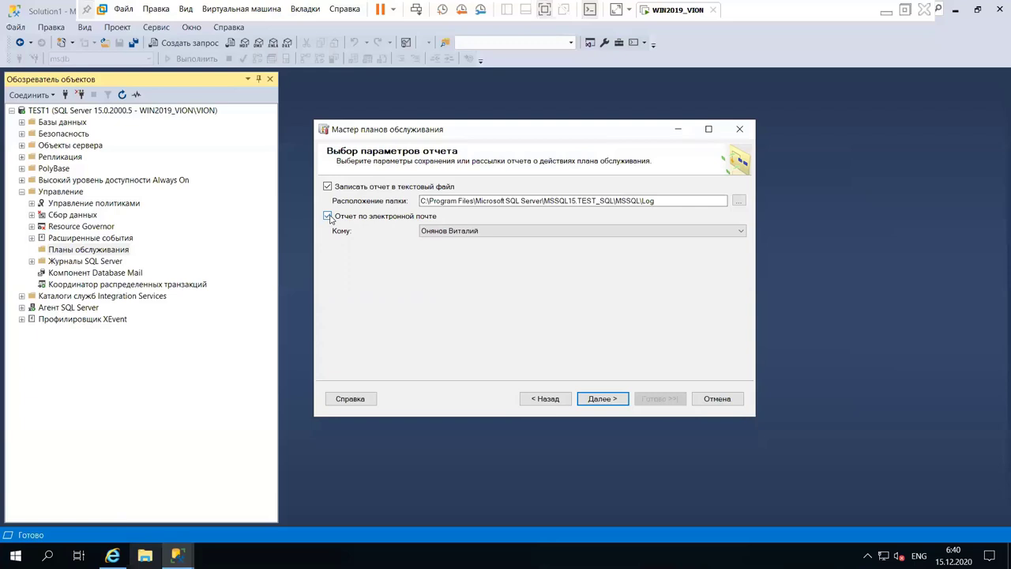
click(329, 217)
- Review the wizard's summary of the Backup plan, then create the plan and close the wizard
click(595, 401)
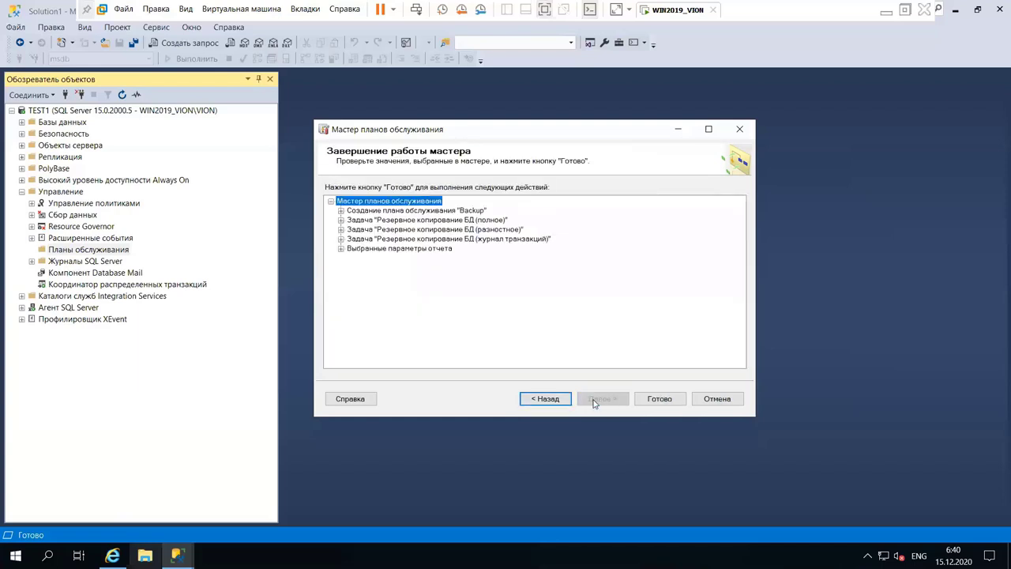
click(342, 210)
click(341, 210)
click(341, 229)
click(341, 229)
click(342, 238)
click(342, 240)
click(655, 401)
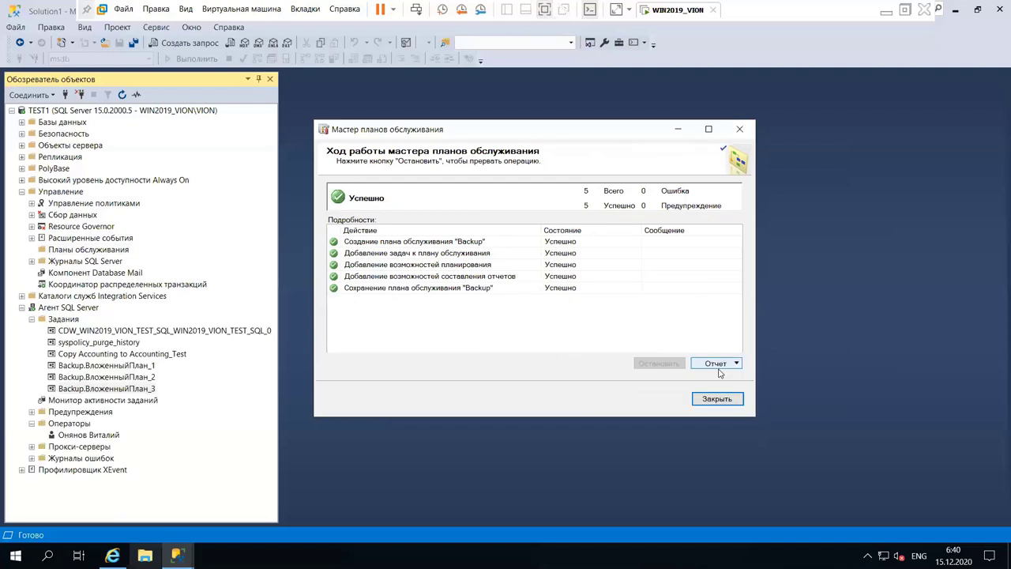
click(716, 398)
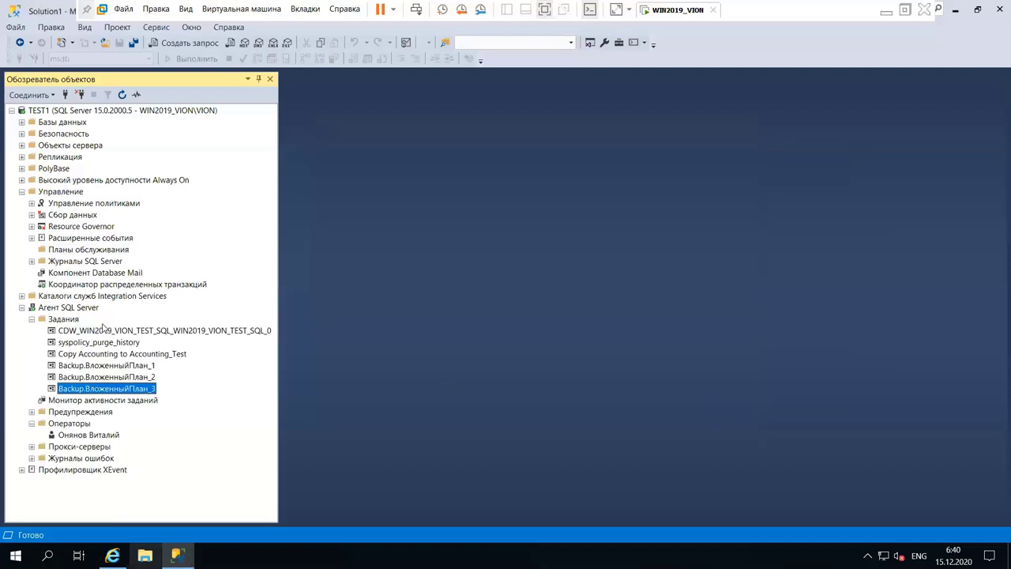
- Open the Backup maintenance plan in the designer and auto-hide Object Explorer
click(79, 250)
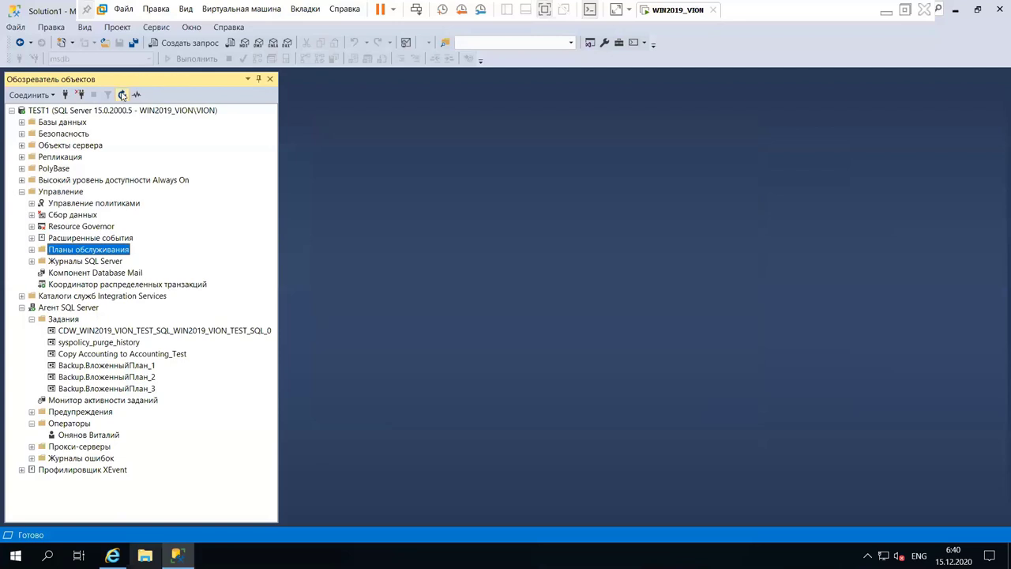
click(31, 250)
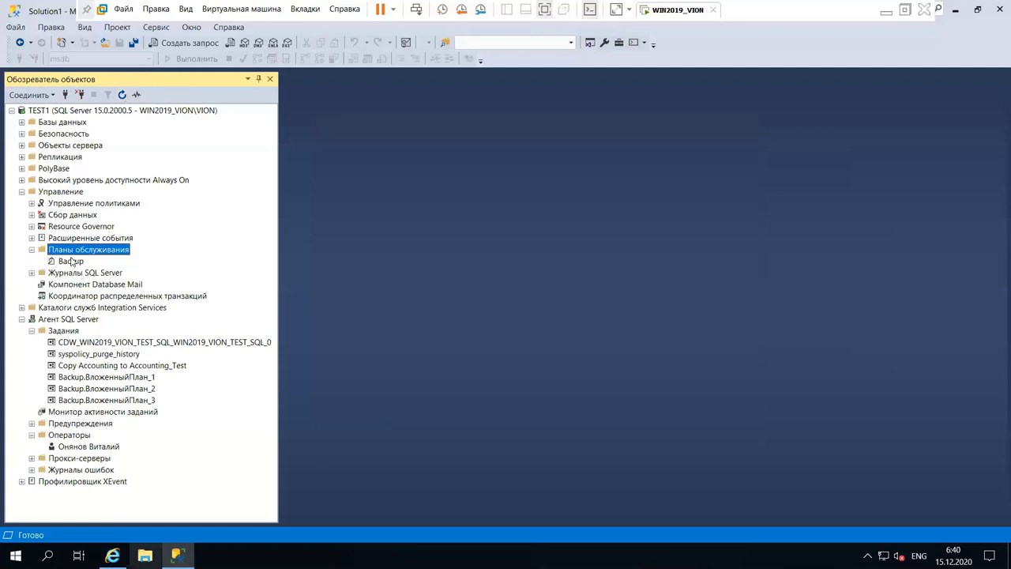
click(71, 261)
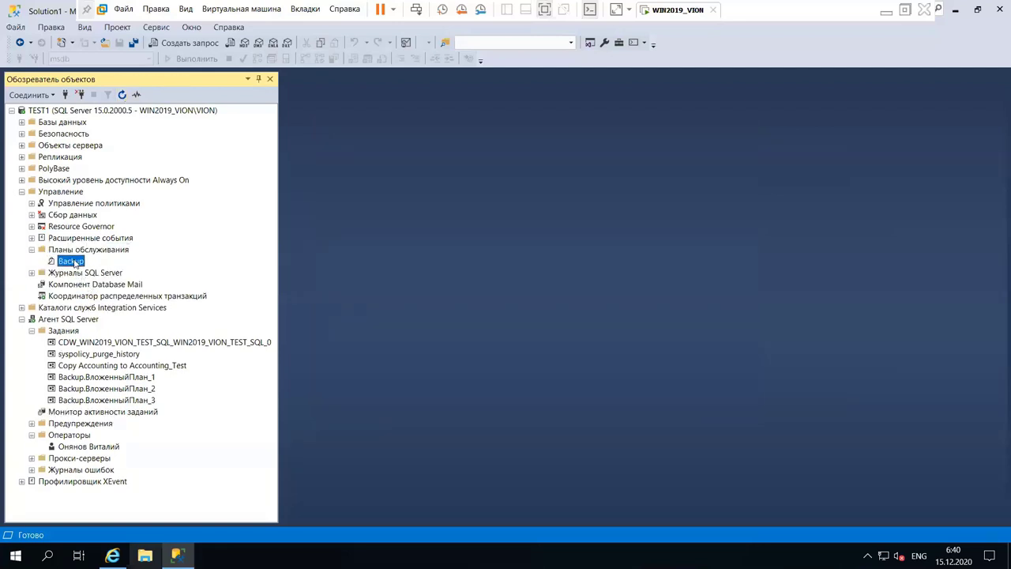
click(74, 262)
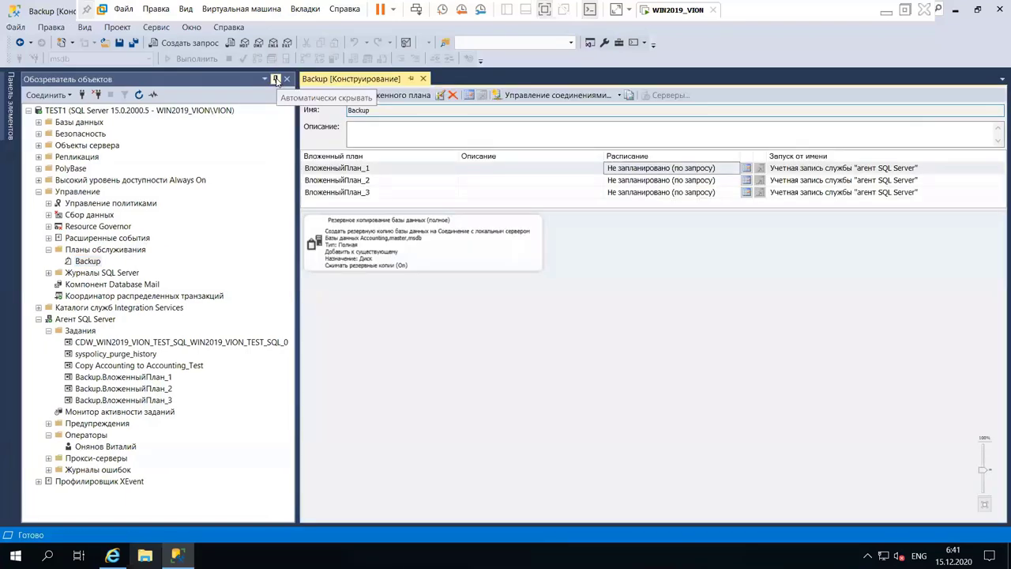
click(276, 80)
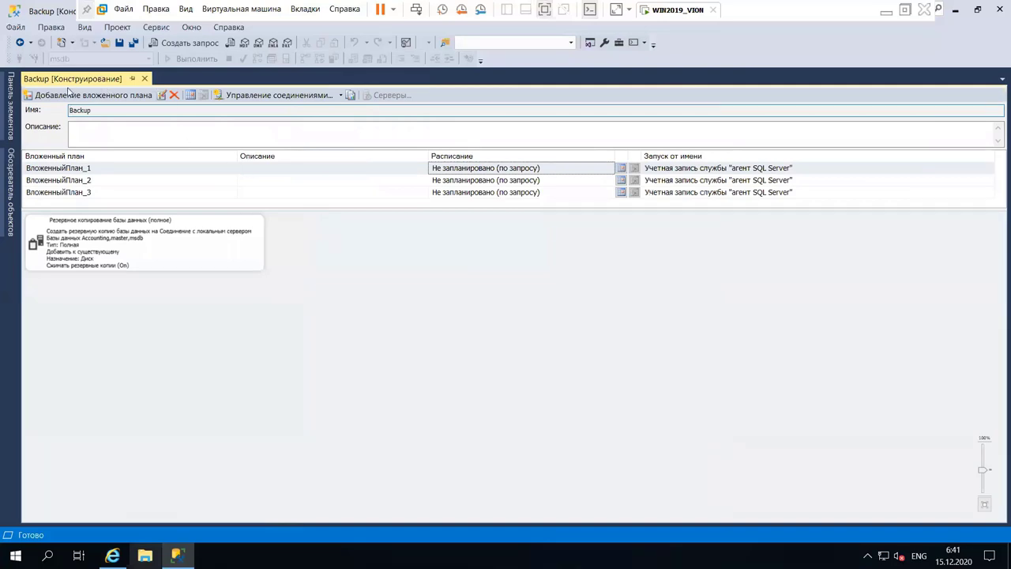
- Examine which backup task each of the plan's three subplans contains
click(115, 169)
click(106, 183)
click(102, 192)
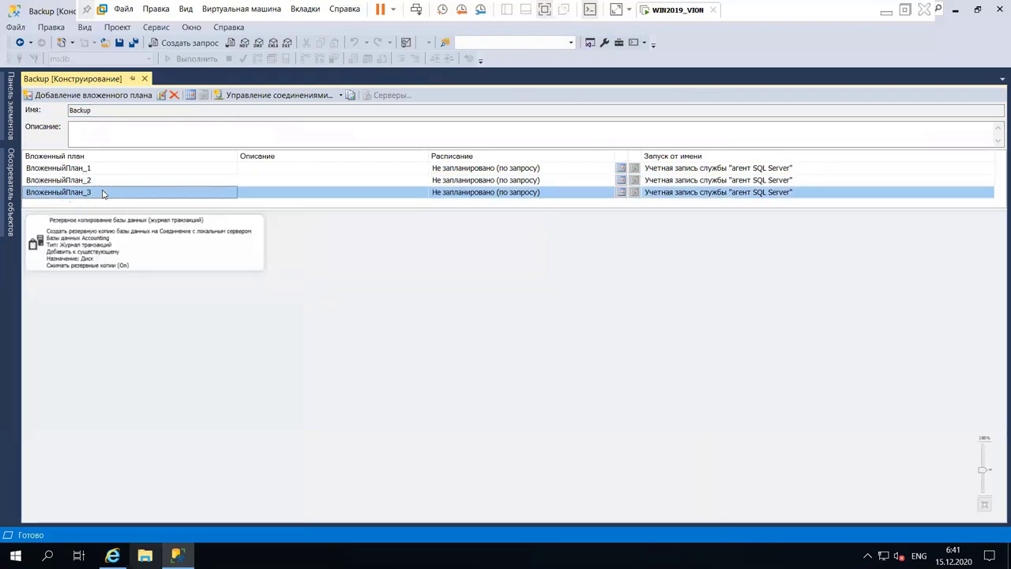
click(118, 169)
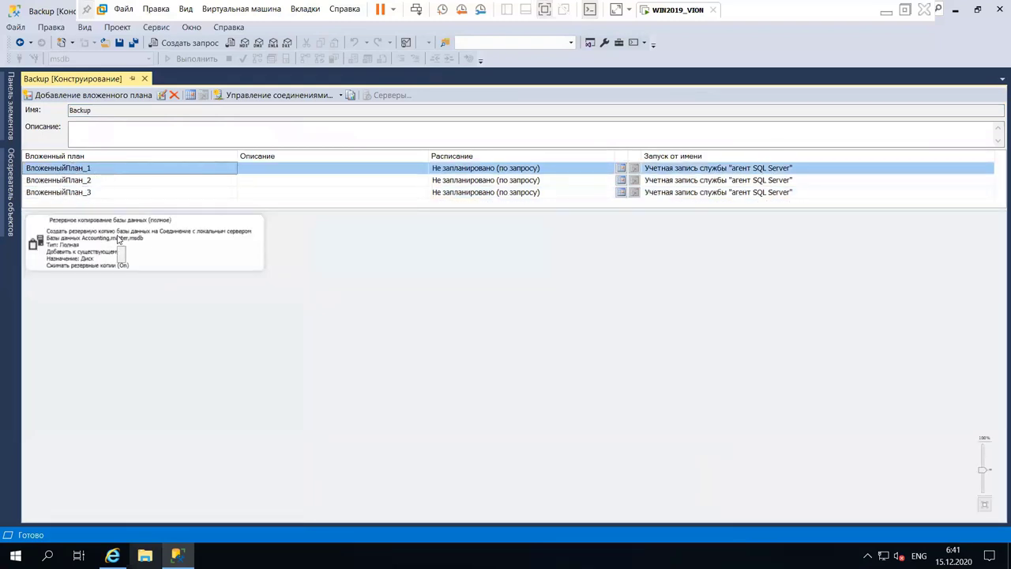
click(113, 180)
click(107, 191)
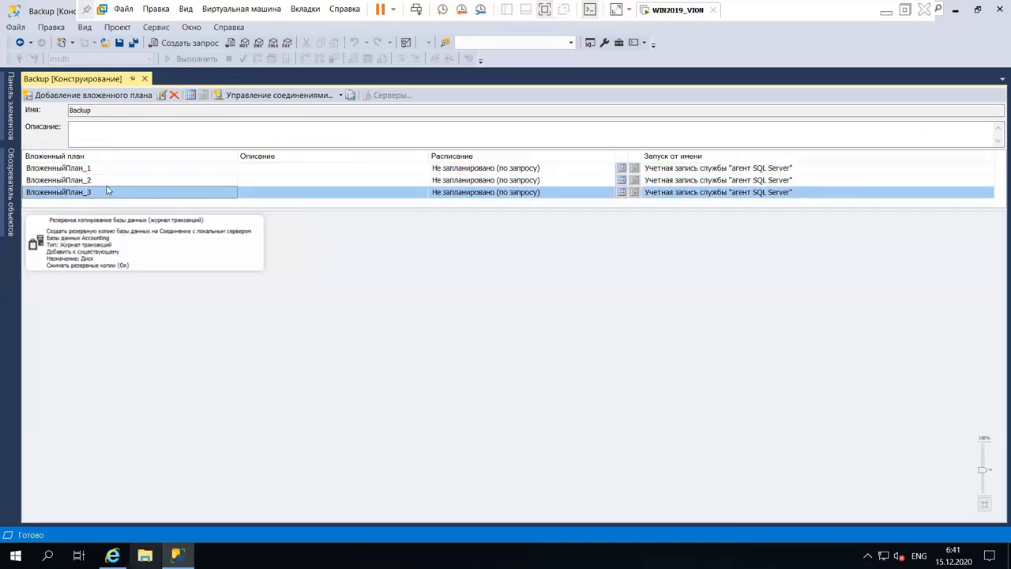
- Name the first subplan, which holds the full database backup task, Full_Backup
click(108, 169)
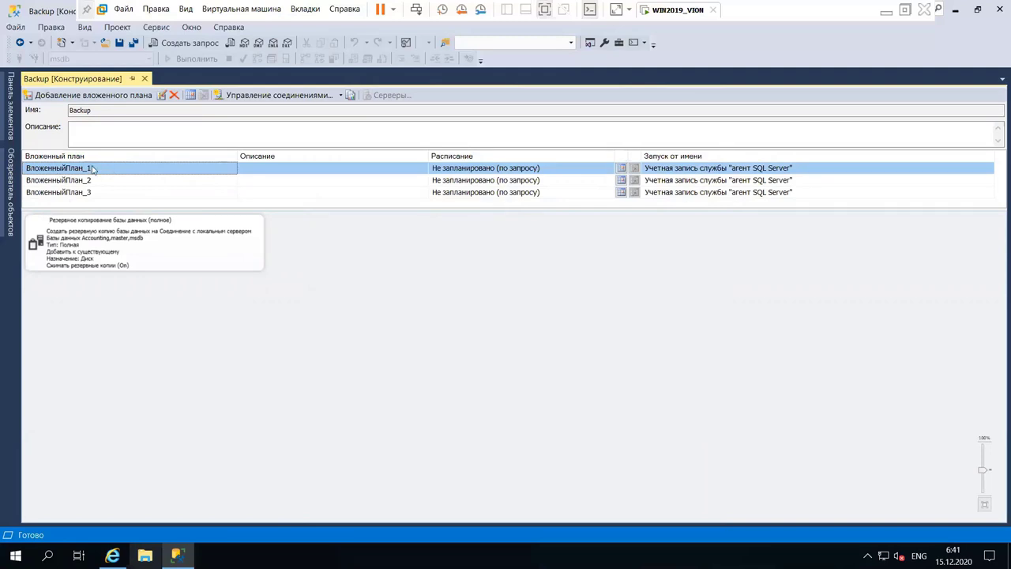
double_click(93, 169)
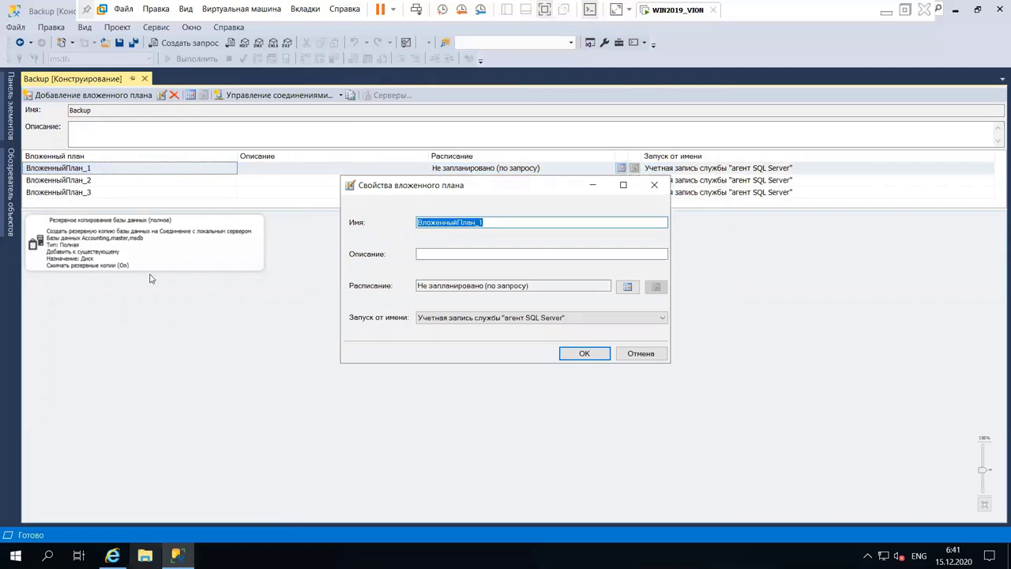
text(Ful)
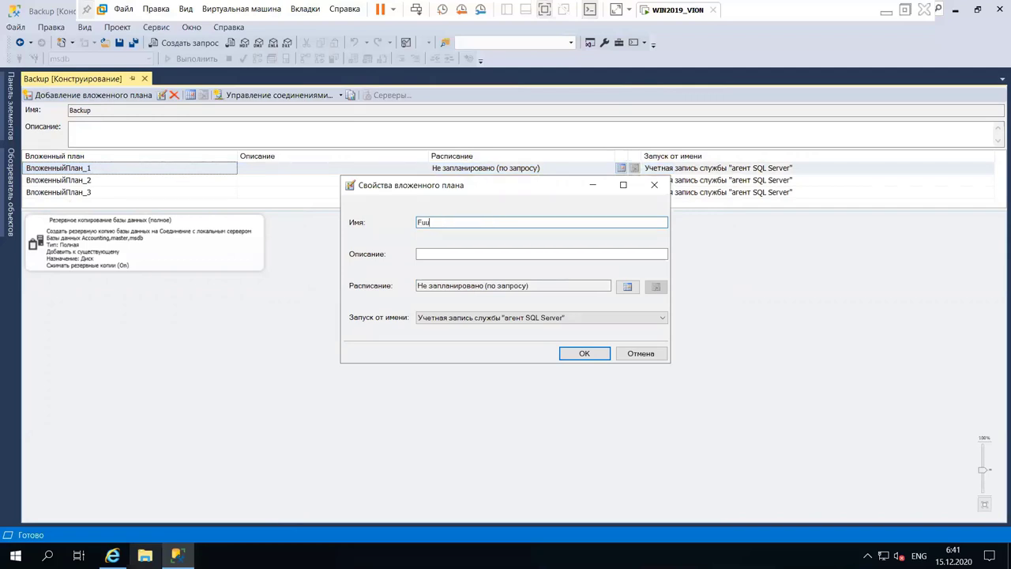
text(uu)
key(BackSpace)
key(BackSpace)
text(ull_Backup)
- Schedule the Full_Backup subplan to run weekly on Sunday, once at 5:00:00
click(628, 287)
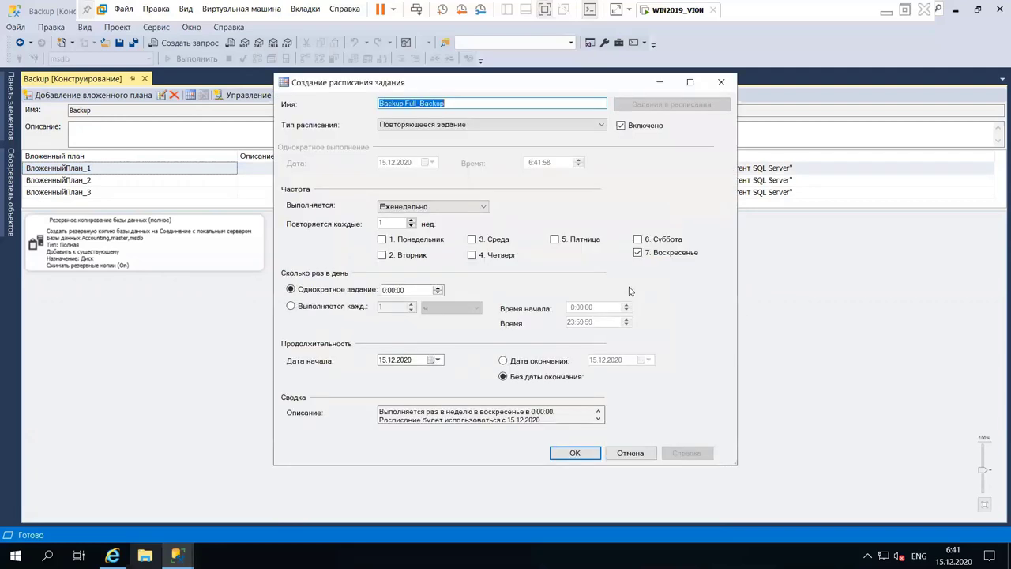
click(439, 209)
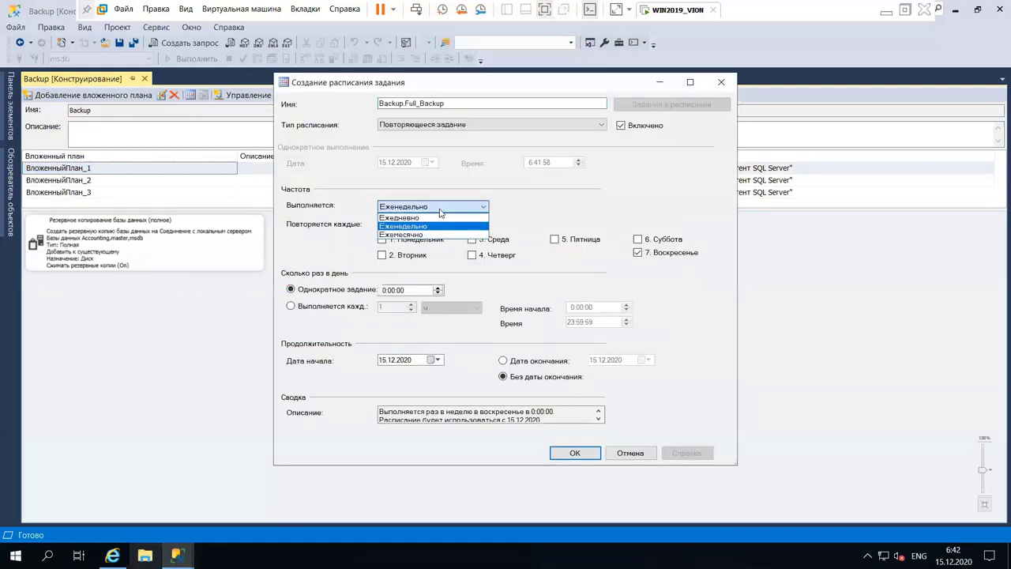
click(403, 226)
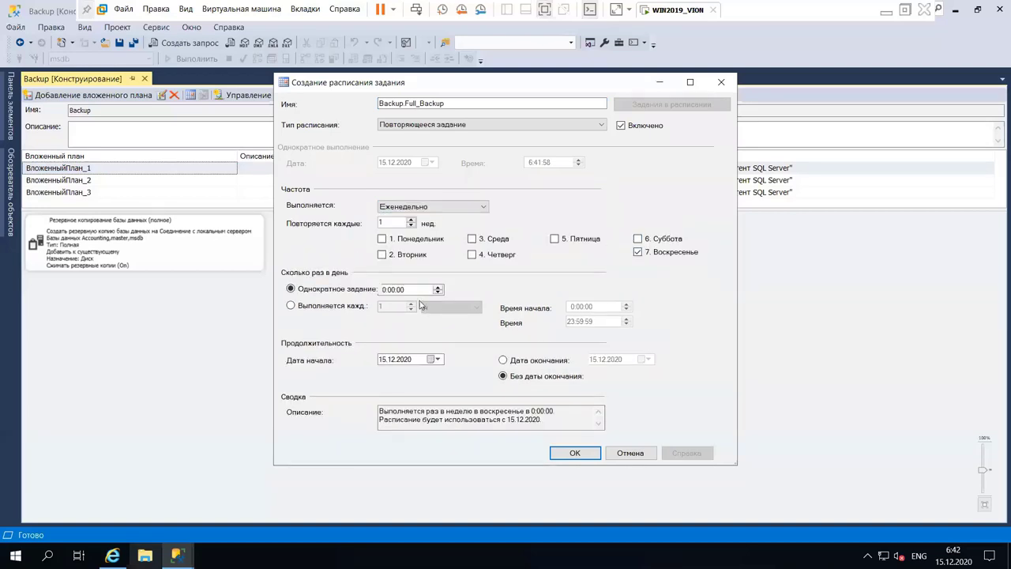
click(384, 290)
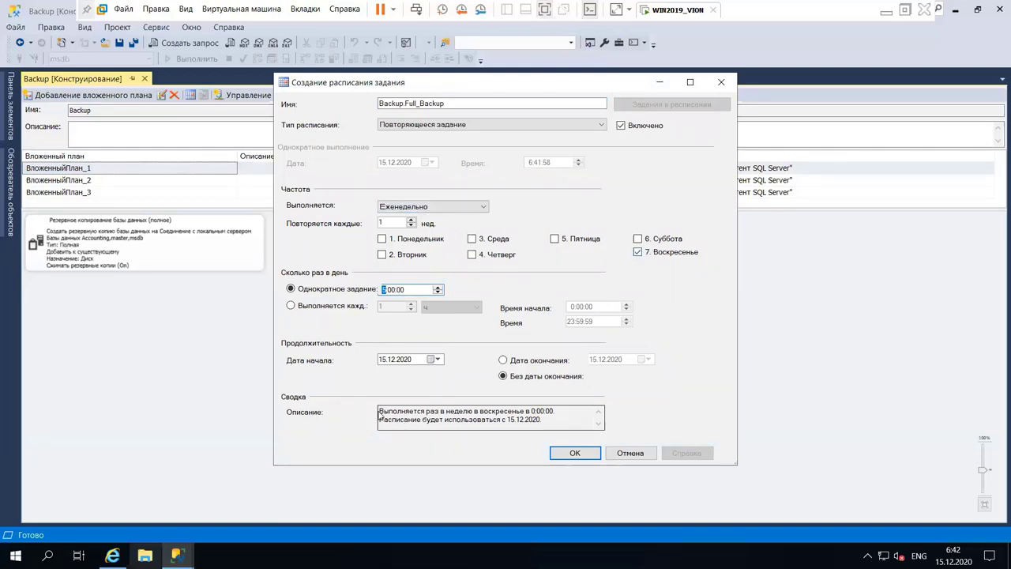
text(5)
click(517, 407)
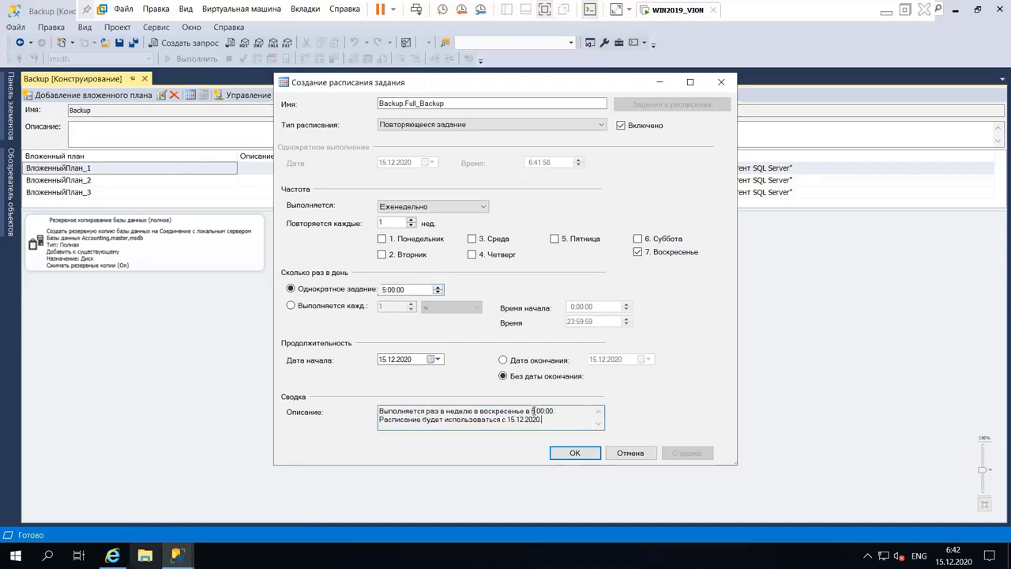
click(575, 453)
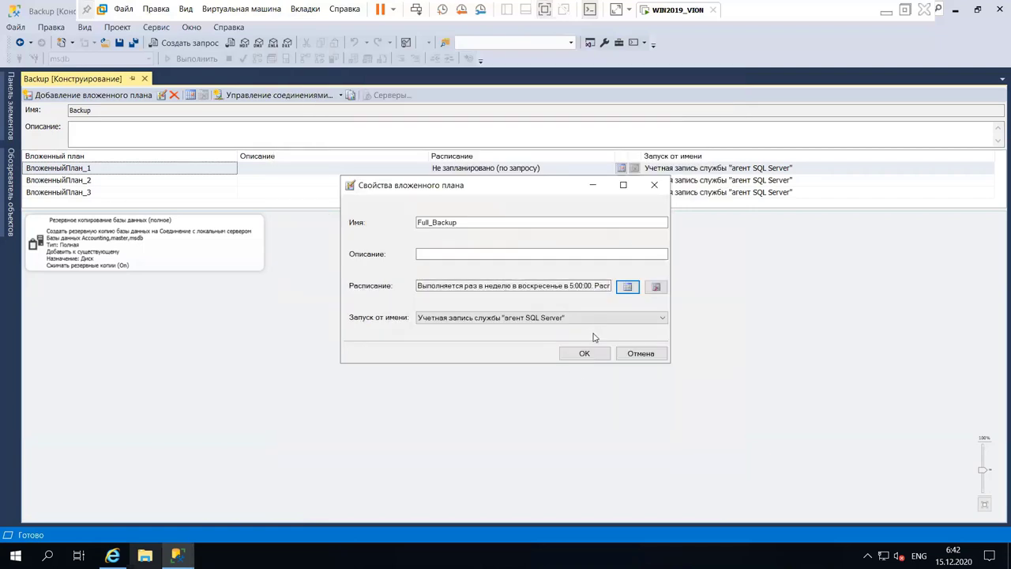
- Describe the Full_Backup subplan as "Полные резервные копии" and apply its properties
click(444, 254)
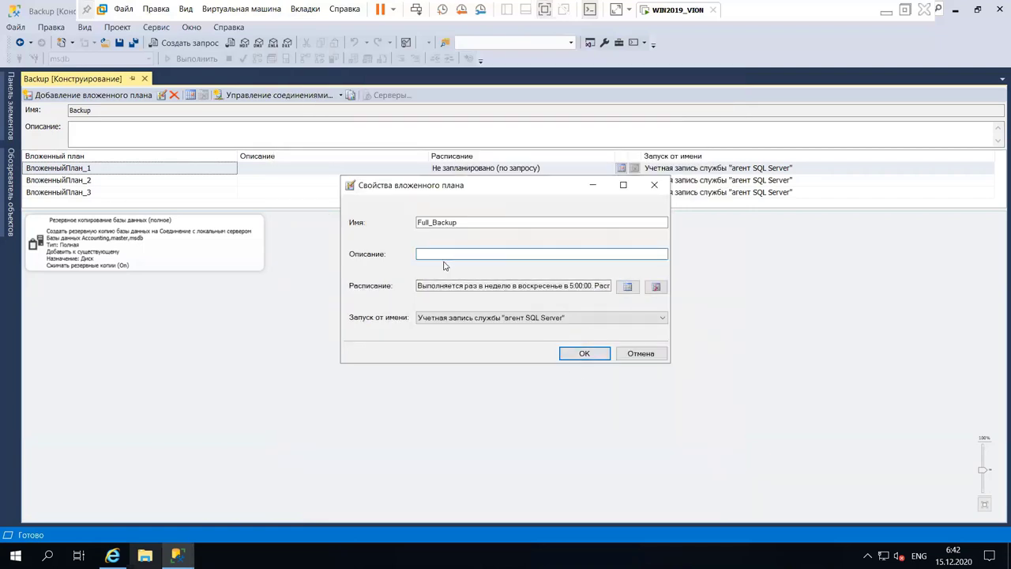
key(alt+shift)
text(Полные резервные копии)
click(576, 354)
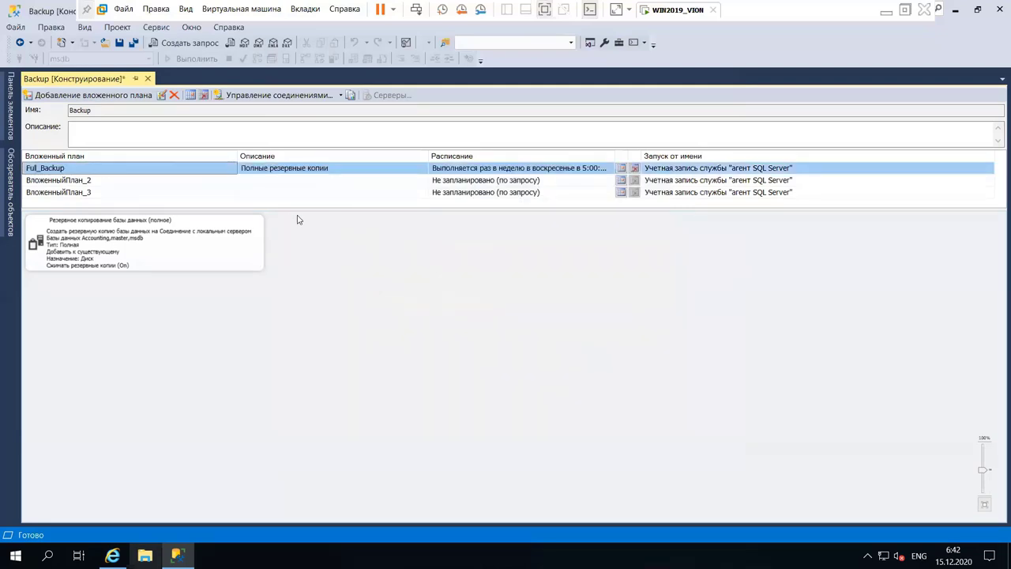
- Keep the toolbox of maintenance plan tasks permanently open beside the designer and widen it to make the task names readable
click(246, 263)
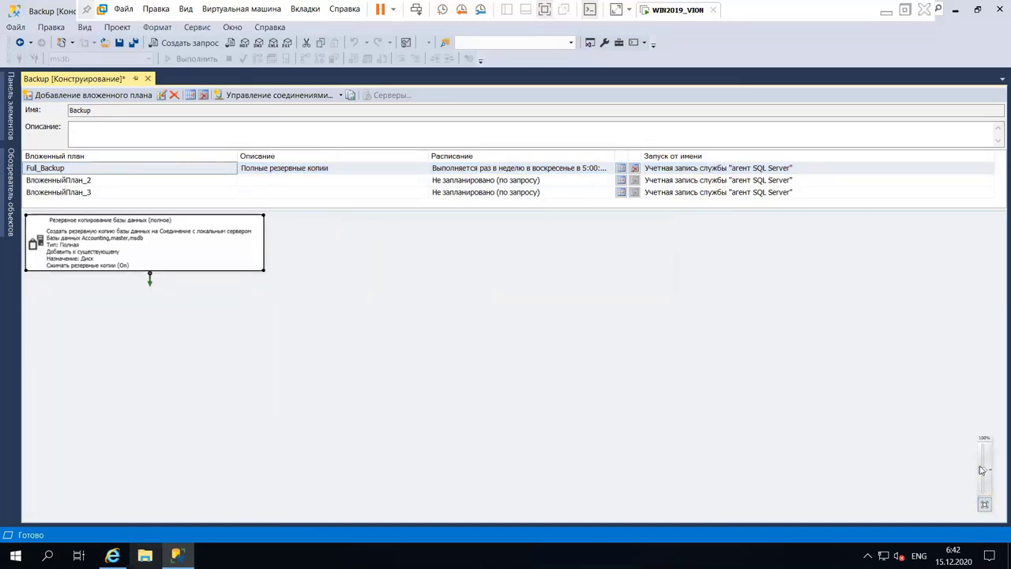
drag(983, 472, 982, 464)
click(346, 368)
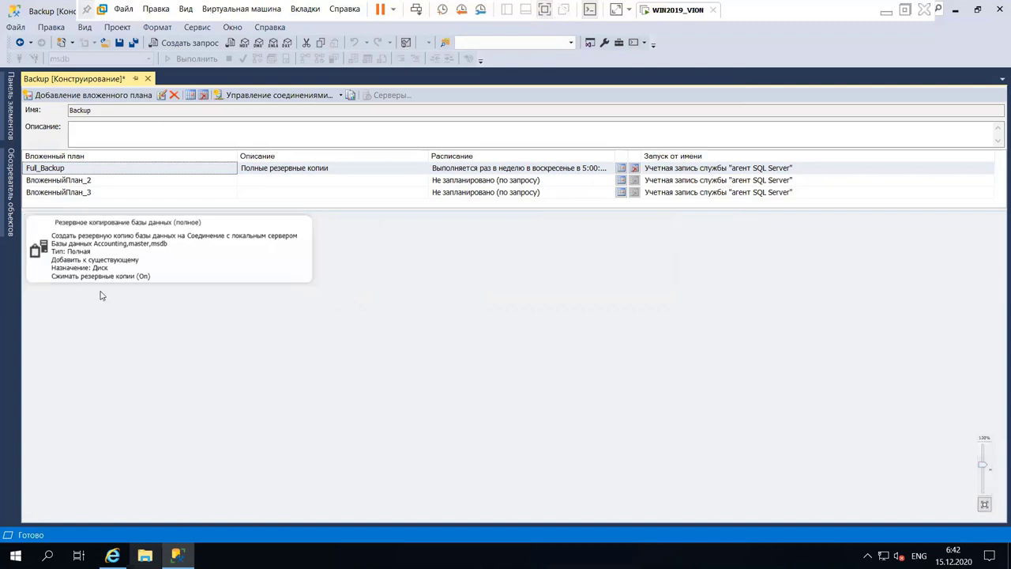
click(161, 245)
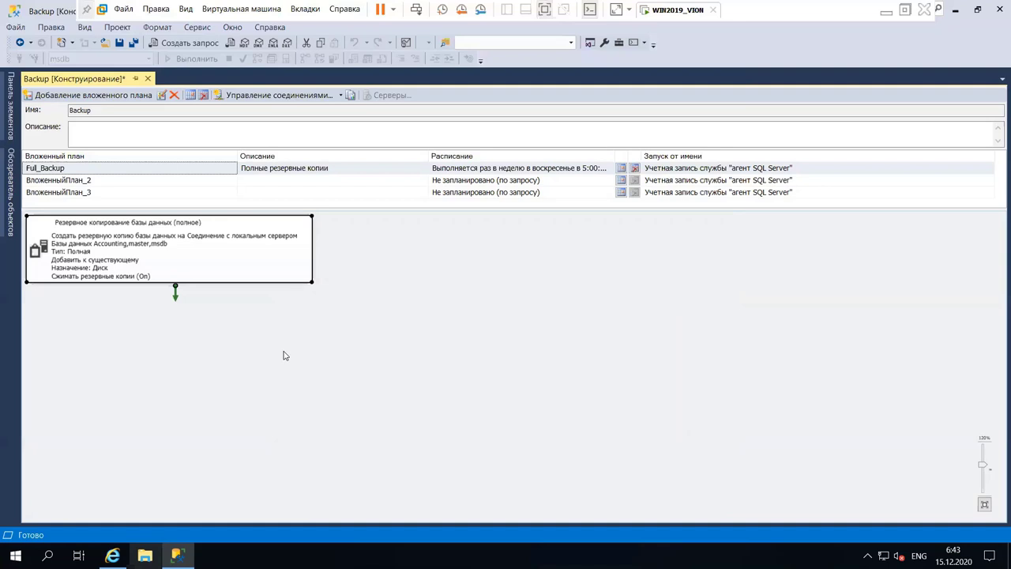
click(285, 355)
click(255, 275)
mouse_move(12, 117)
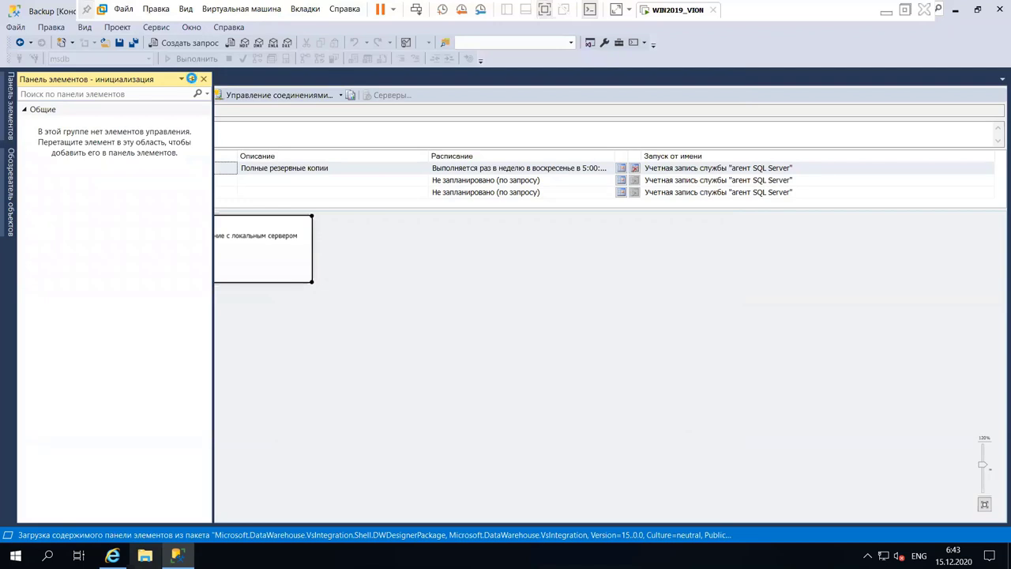
click(191, 78)
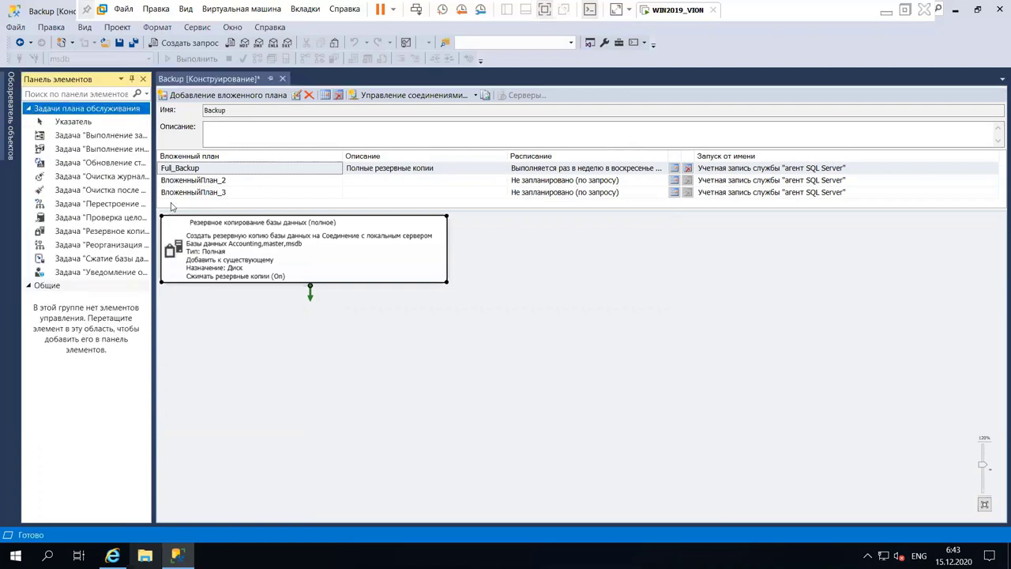
drag(153, 198, 183, 199)
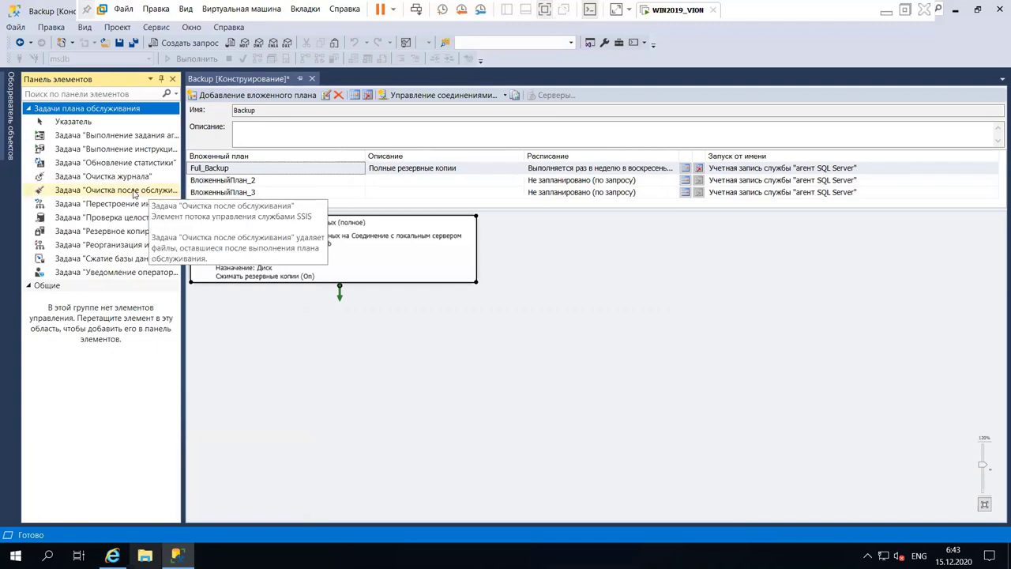
- Add an "Очистка после обслуживания" cleanup task below the full backup task and link the backup task to it
click(134, 194)
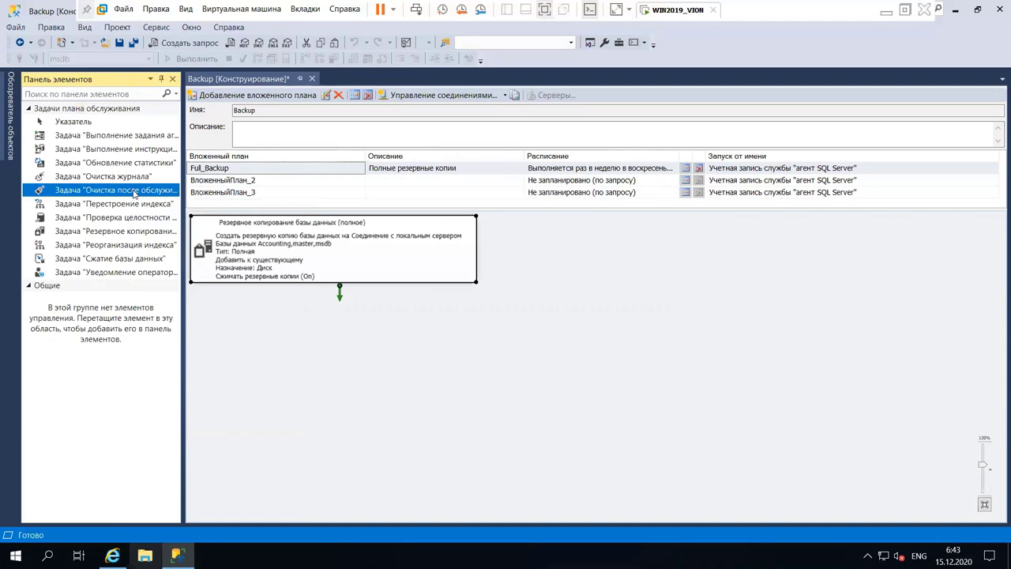
drag(134, 195, 274, 330)
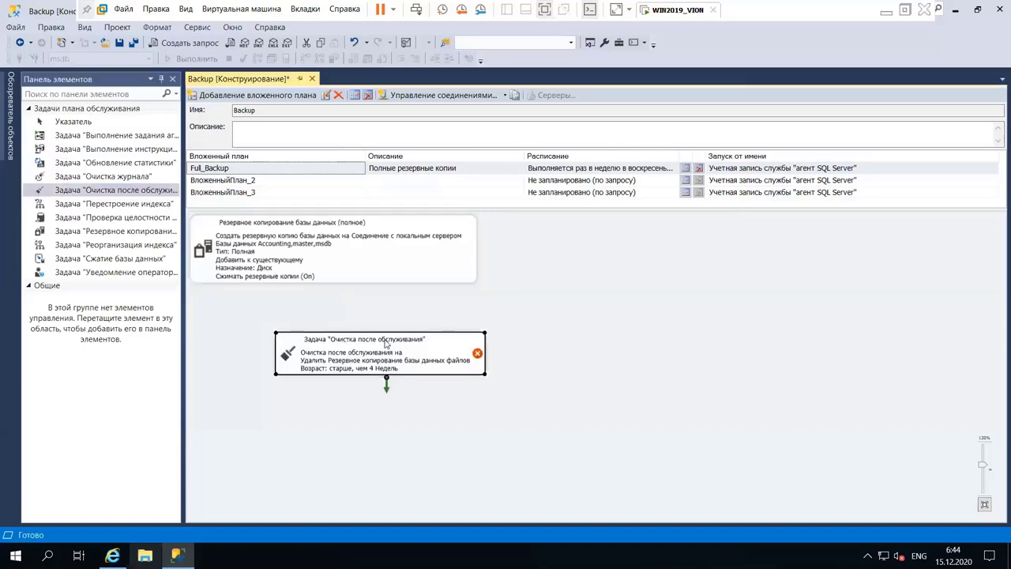
drag(383, 343, 348, 331)
click(332, 281)
click(357, 332)
click(382, 403)
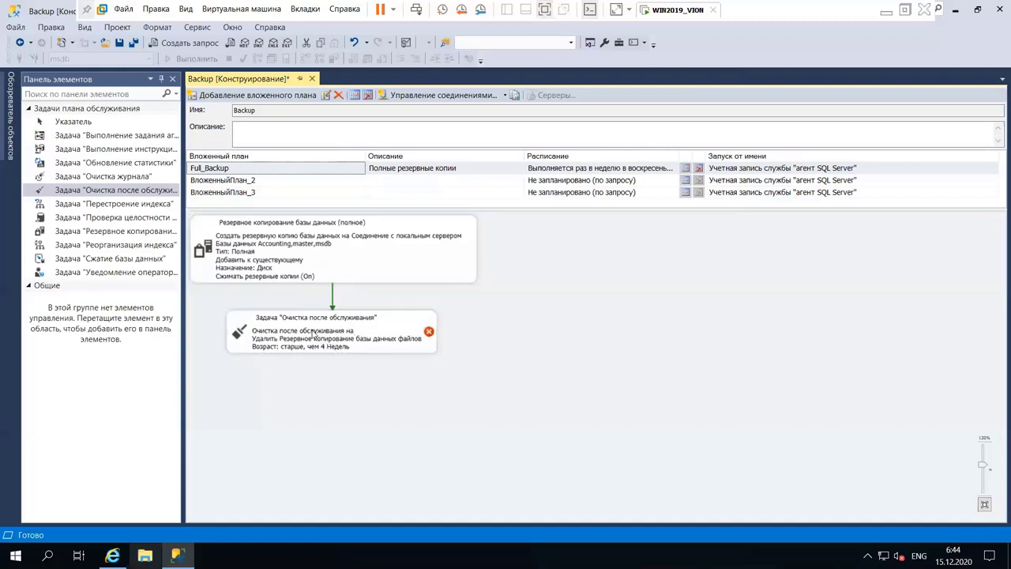
- Configure the cleanup task to delete bak files from C:\SQL_Backup, including first-level subfolders
click(312, 322)
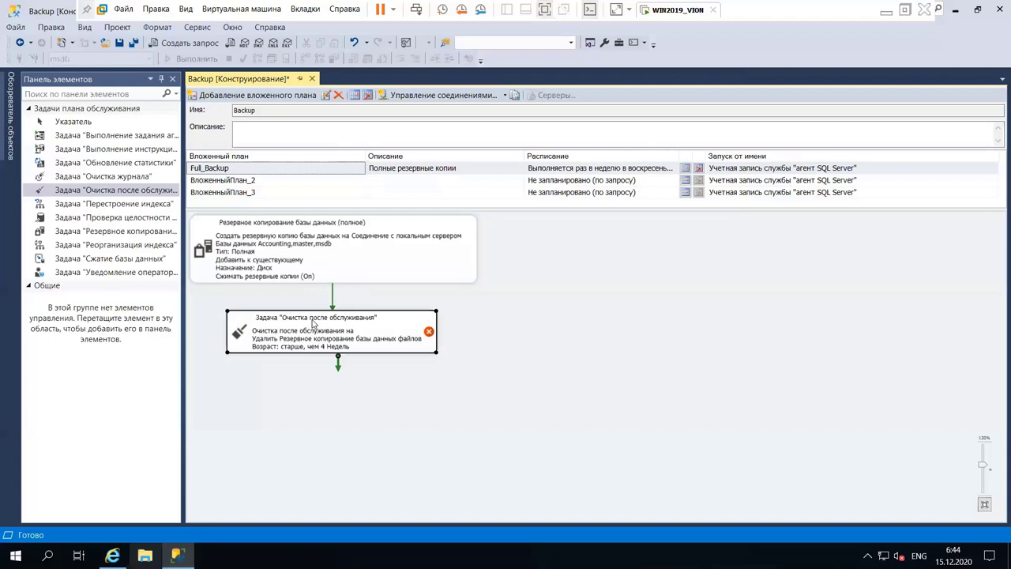
double_click(312, 322)
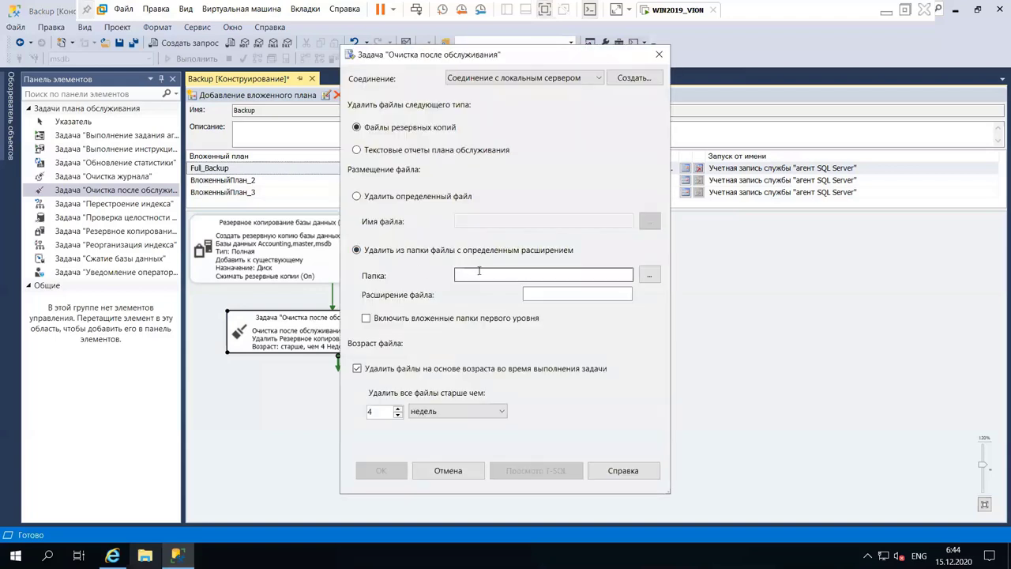
click(650, 275)
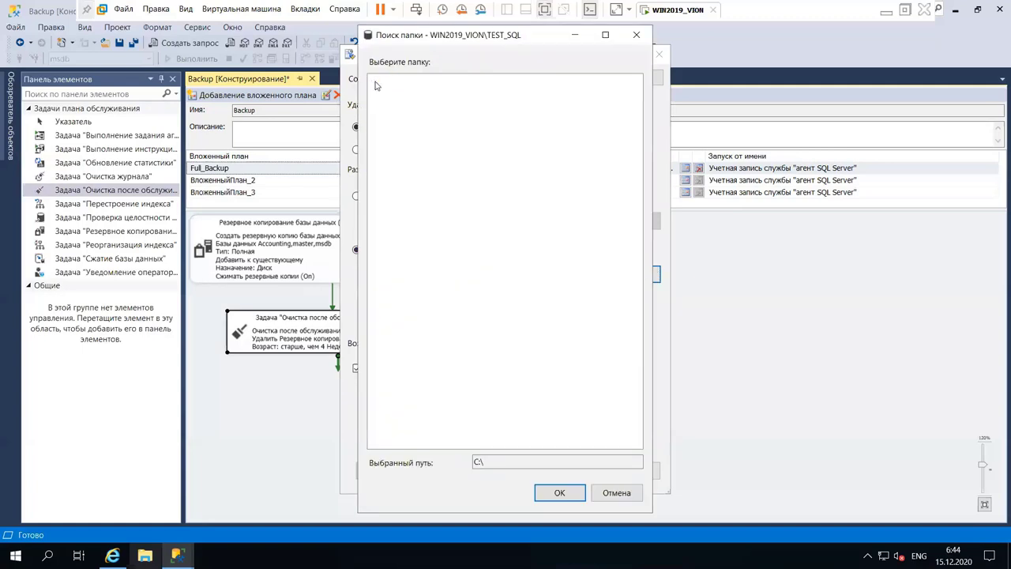
click(426, 197)
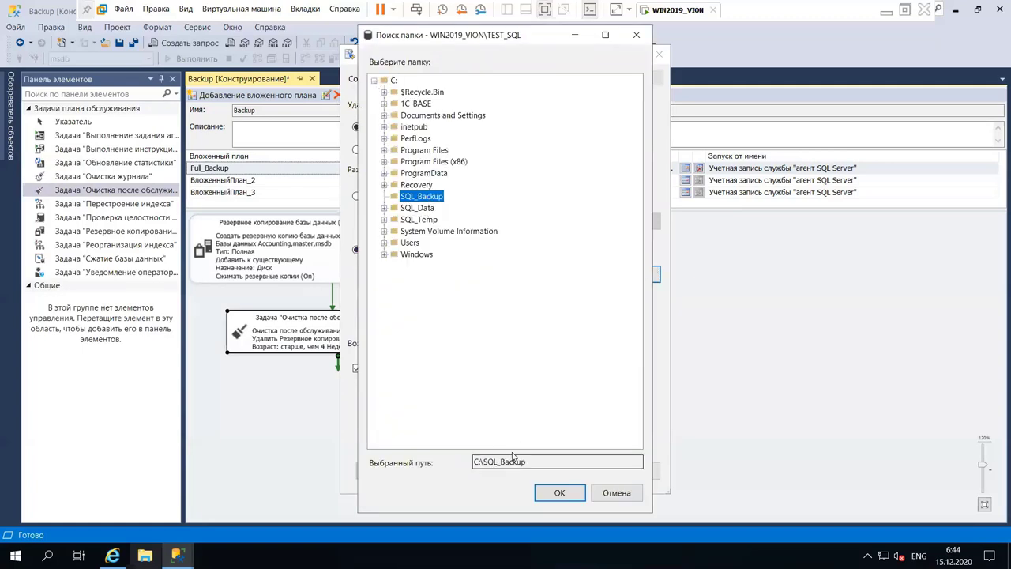
click(559, 492)
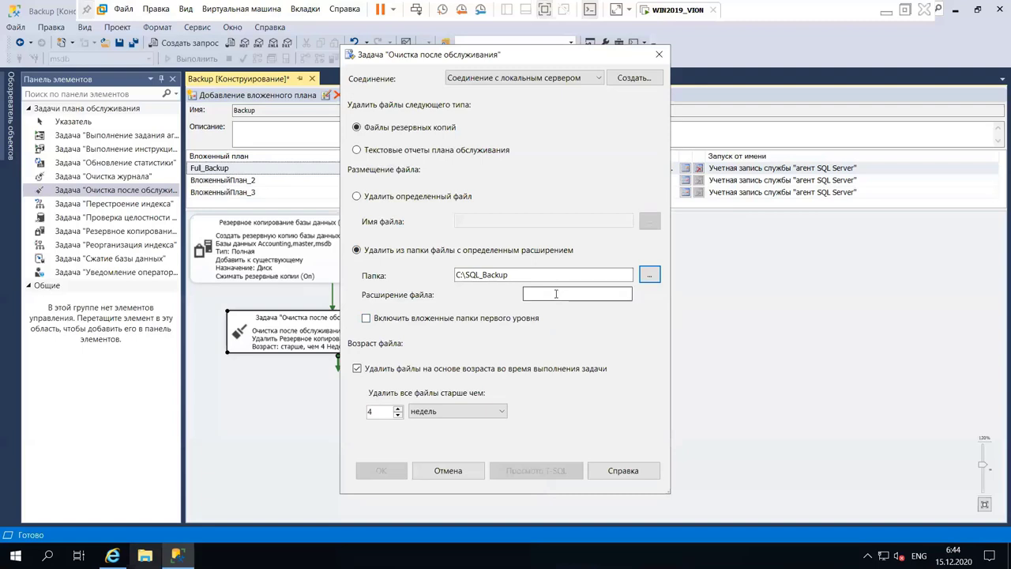
click(556, 294)
text(bak)
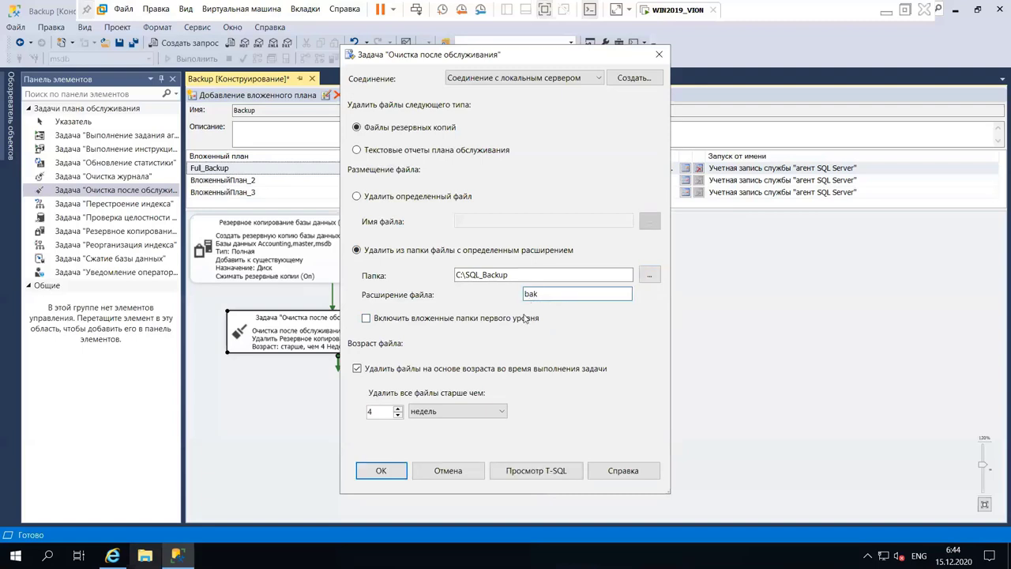
click(487, 319)
- Set the cleanup task to delete files older than 8 days and apply its settings
drag(381, 412, 345, 414)
text(1)
click(442, 411)
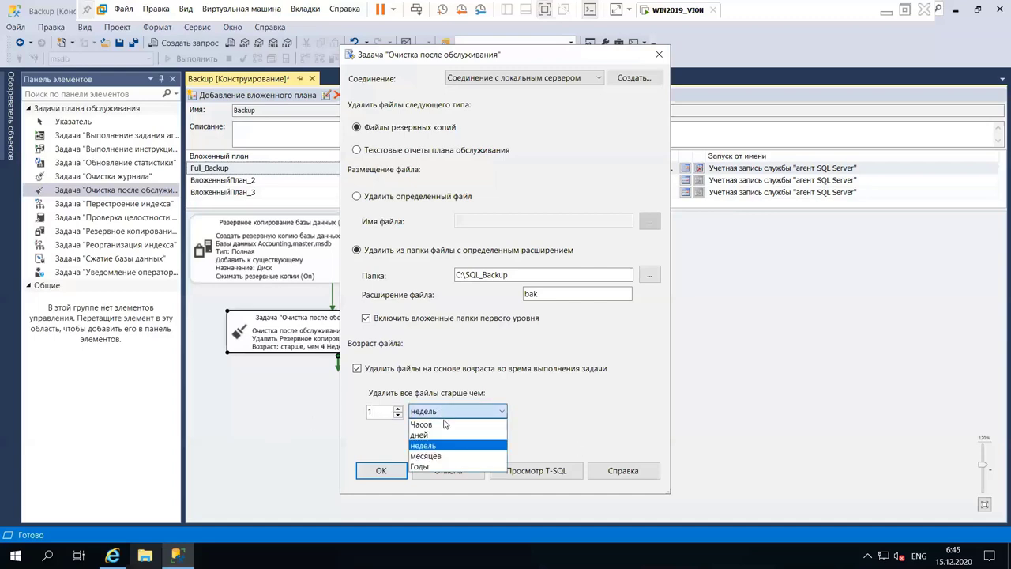
click(412, 433)
key(shift+Tab)
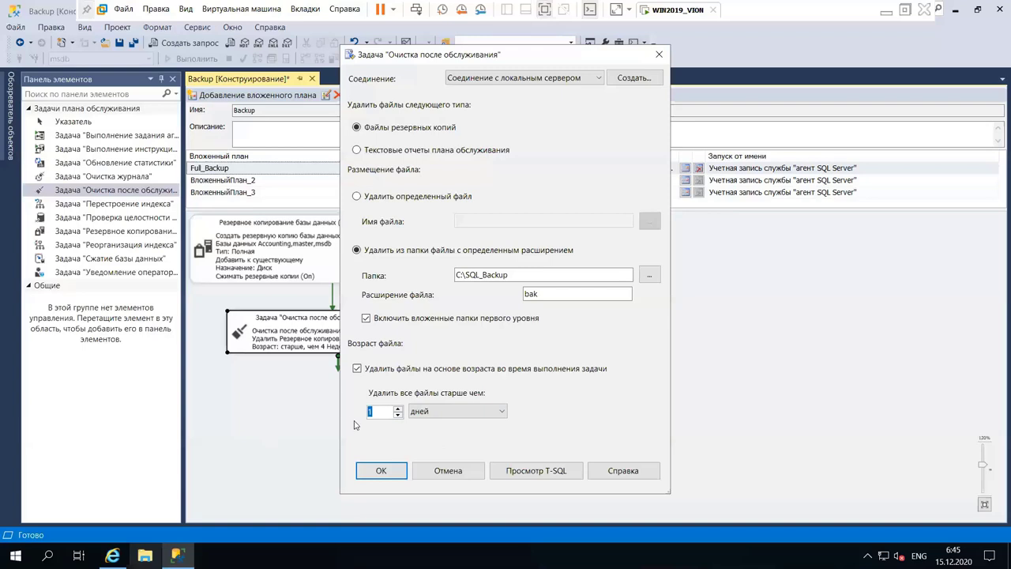
text(8)
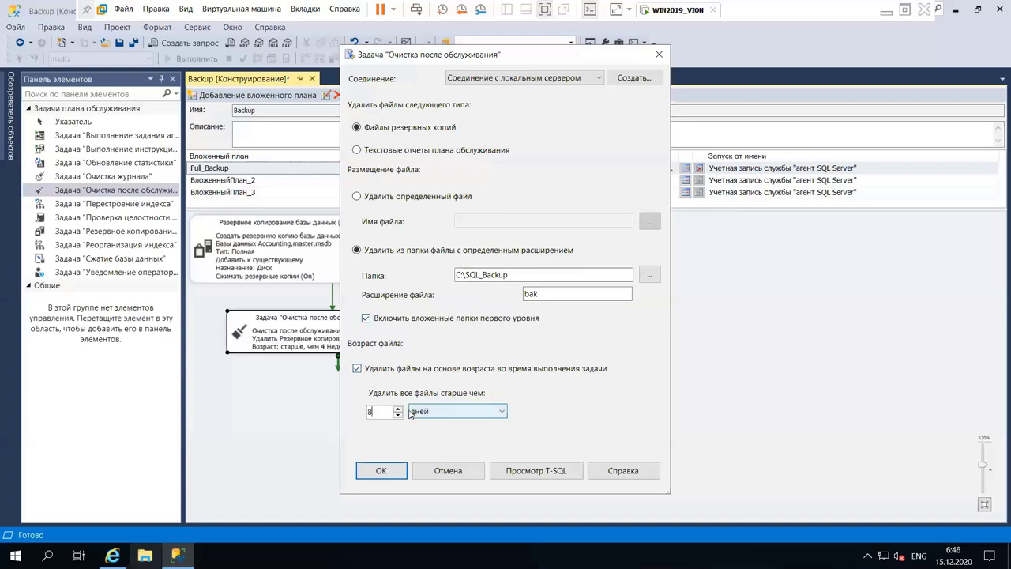
click(390, 471)
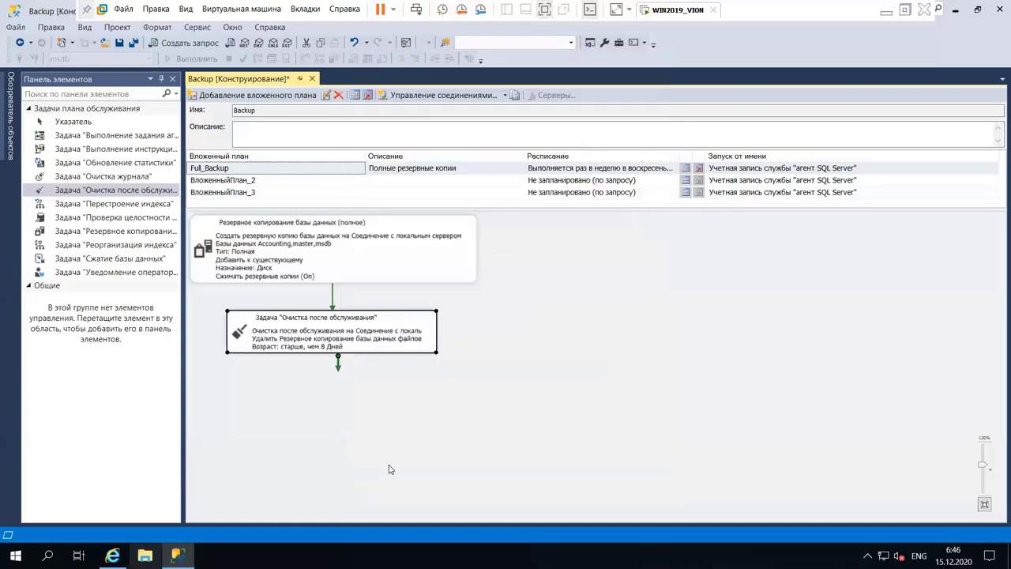
click(388, 429)
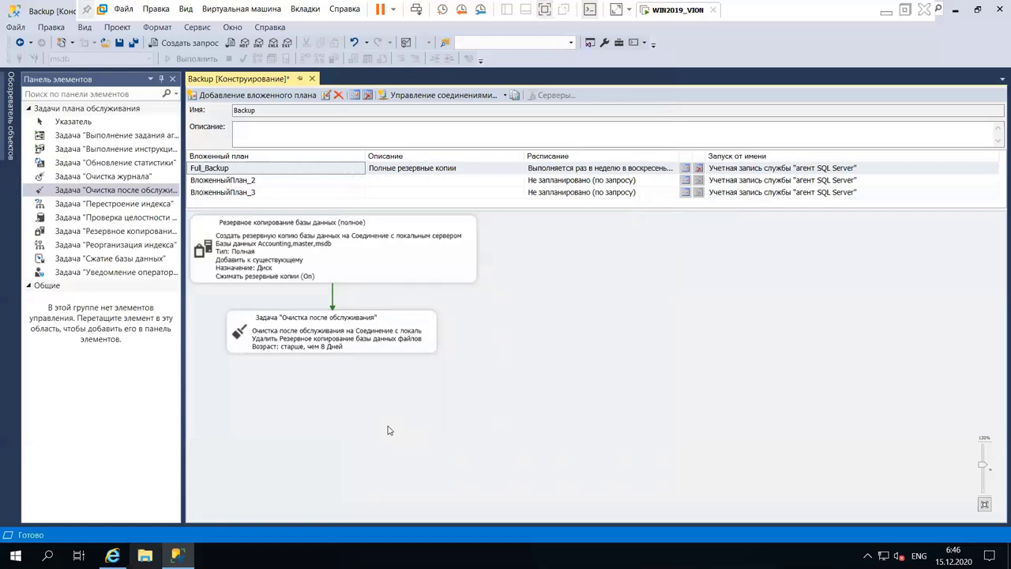
- Add a second "Очистка после обслуживания" task below the first cleanup task and link the first one to it
click(91, 192)
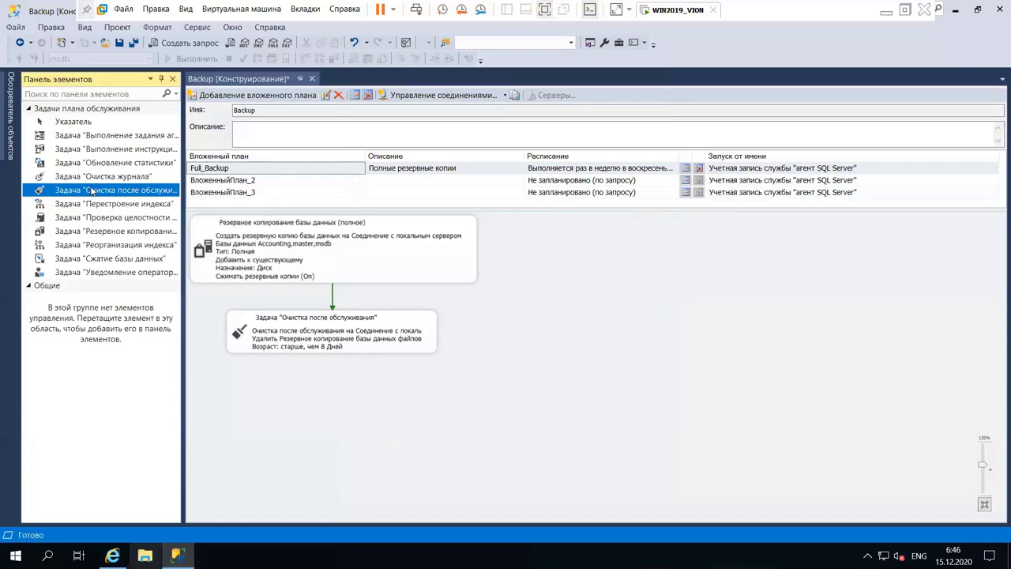
click(262, 392)
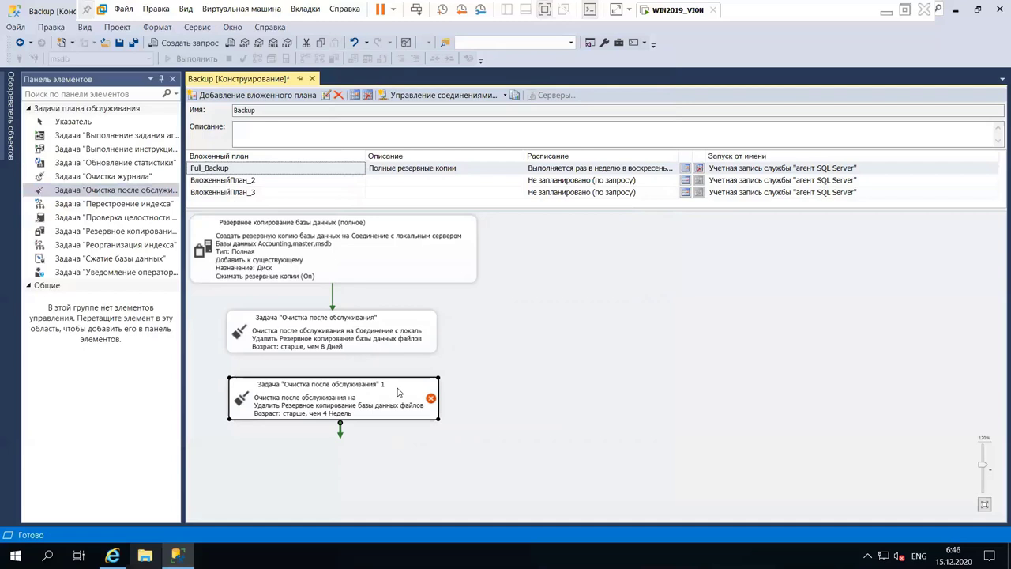
click(353, 348)
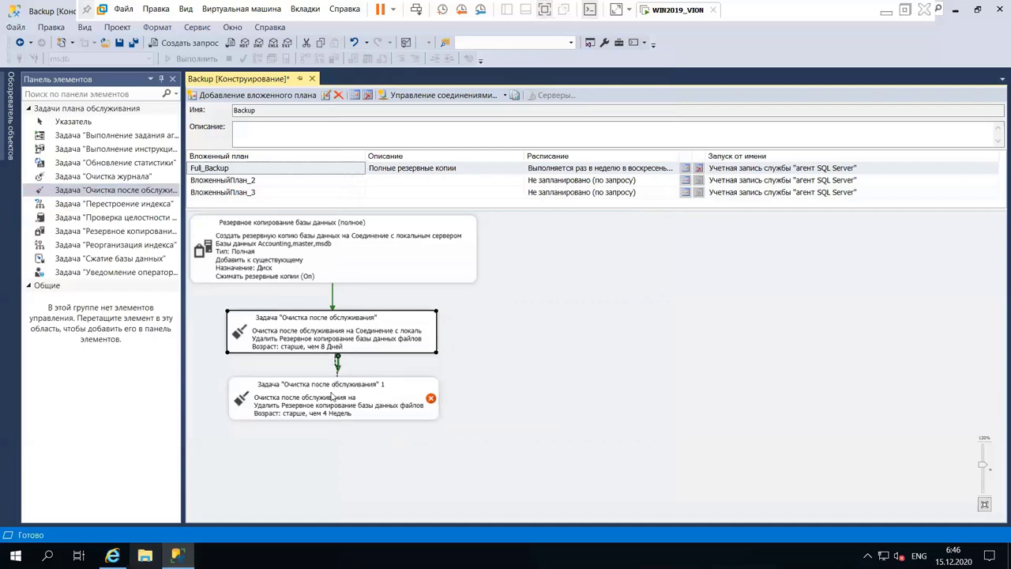
drag(333, 396, 335, 398)
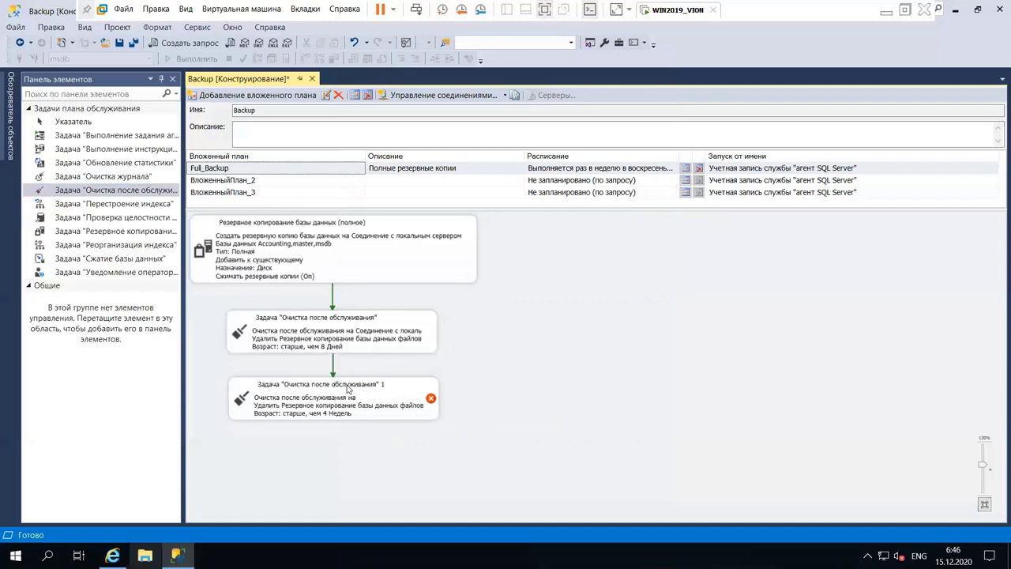
- Configure the second cleanup task to delete bkp files from C:\SQL_Backup, including first-level subfolders
click(347, 387)
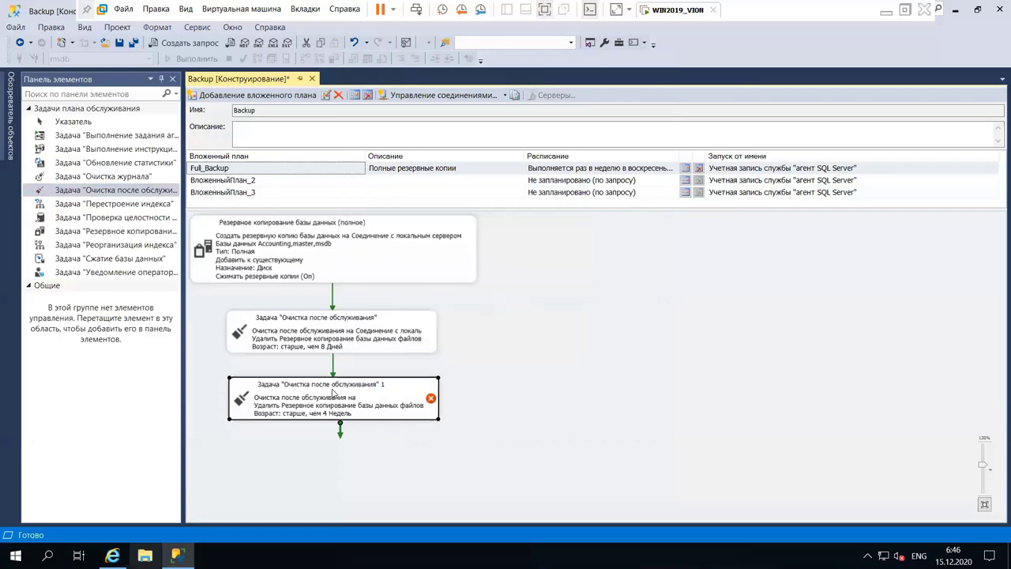
double_click(334, 393)
click(648, 275)
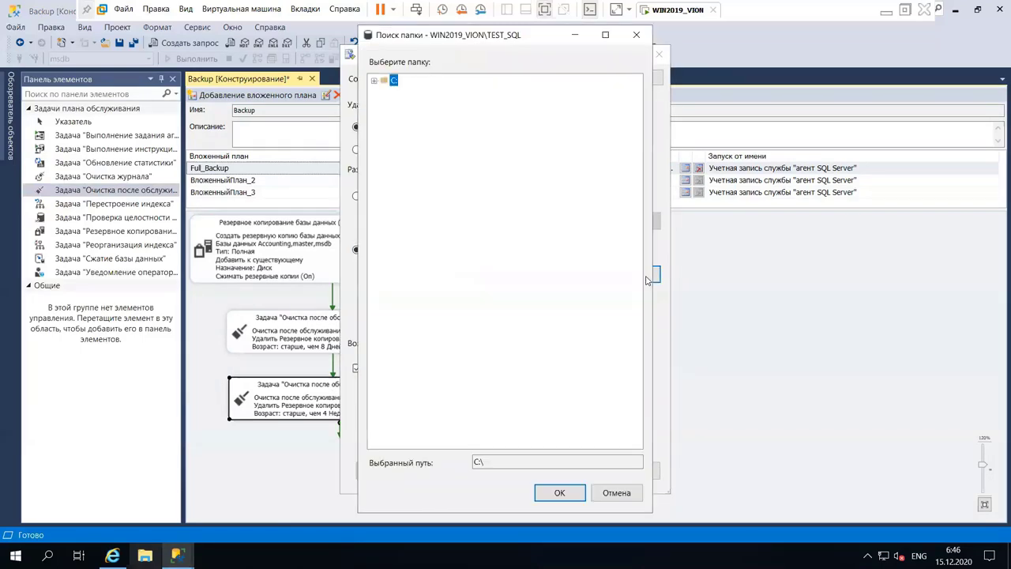
click(373, 80)
click(420, 197)
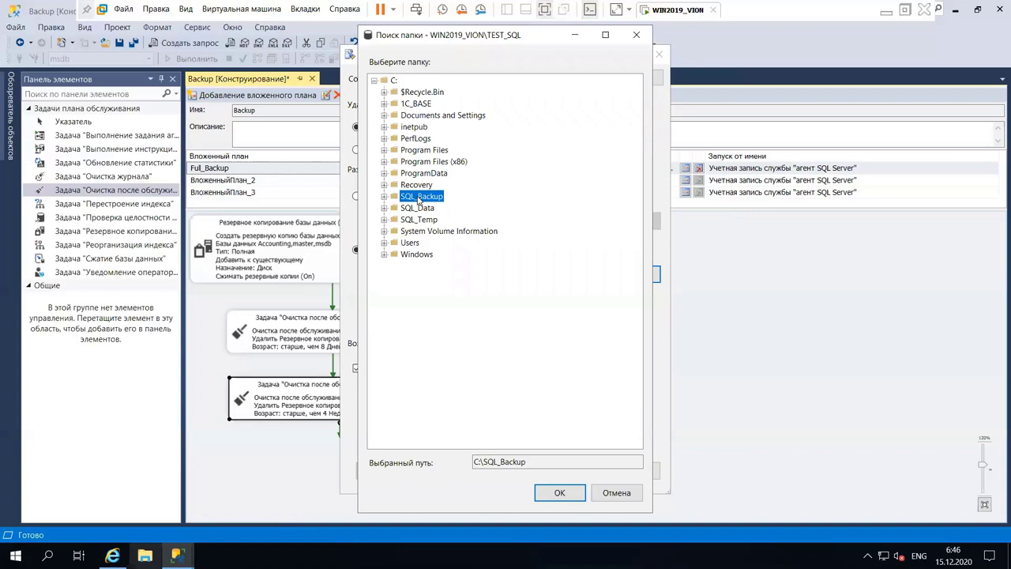
click(559, 491)
click(547, 297)
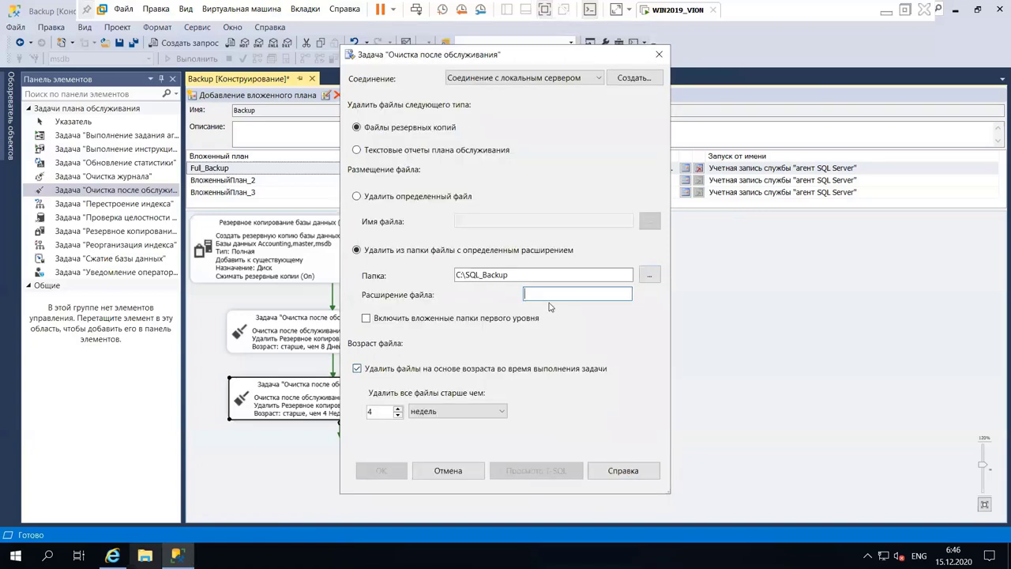
text(bkp)
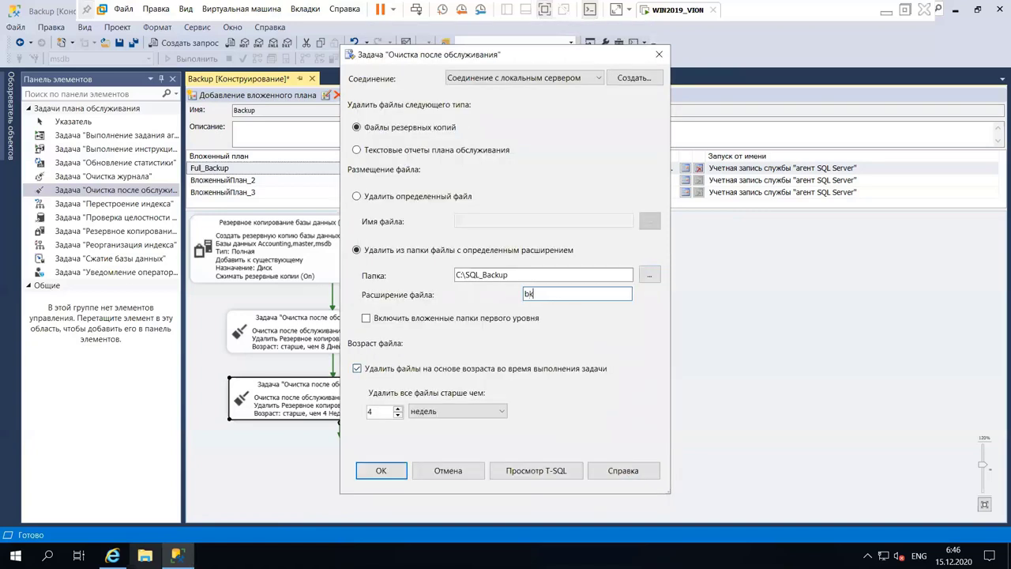
click(483, 318)
- Set the second cleanup task to delete files older than 1 week and apply its settings
double_click(372, 411)
text(1)
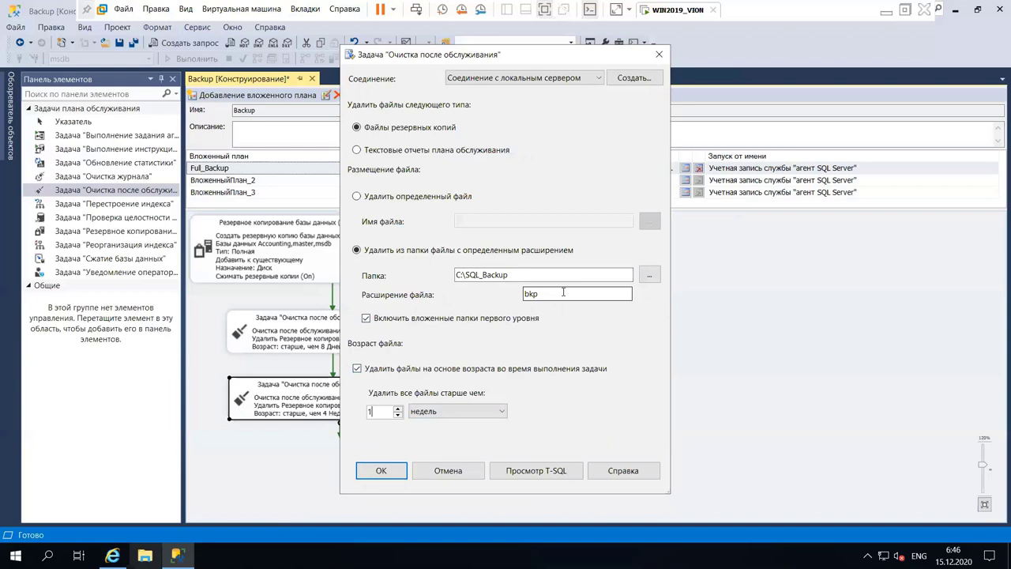
click(381, 470)
click(456, 409)
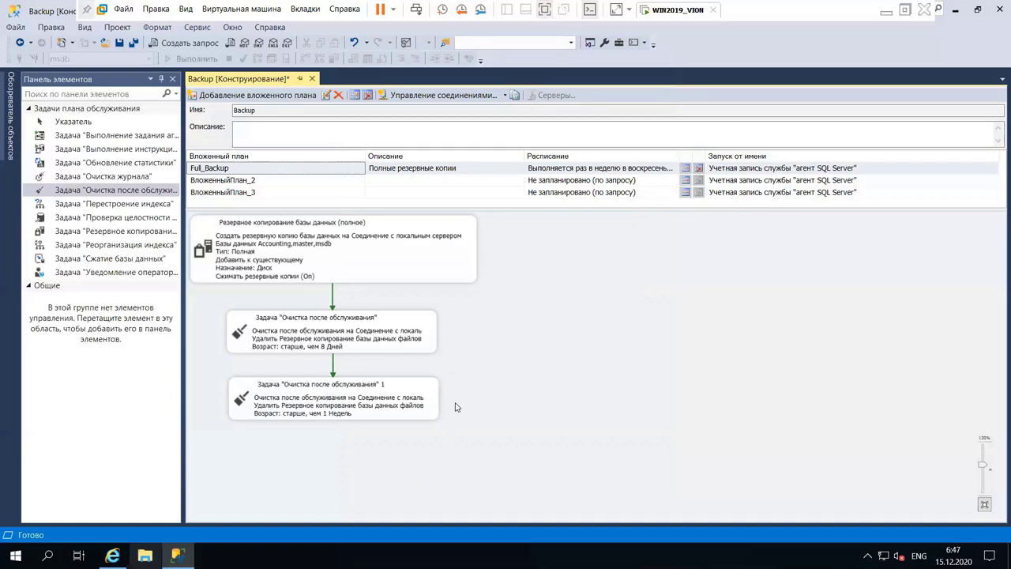
- Add a third "Очистка после обслуживания" task below the second cleanup task and link the second one to it
drag(114, 190, 245, 452)
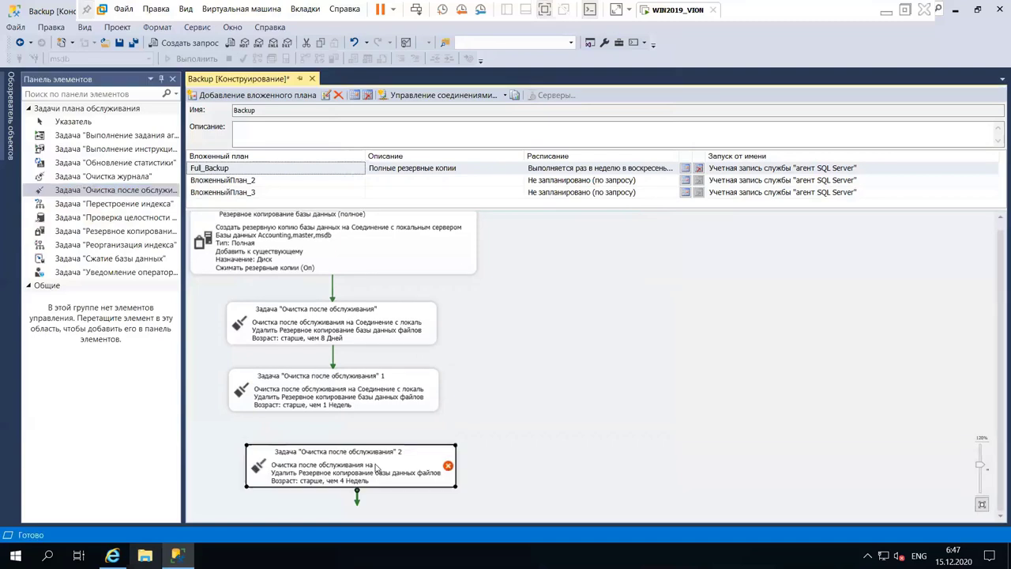
drag(376, 467, 334, 466)
click(340, 398)
click(345, 457)
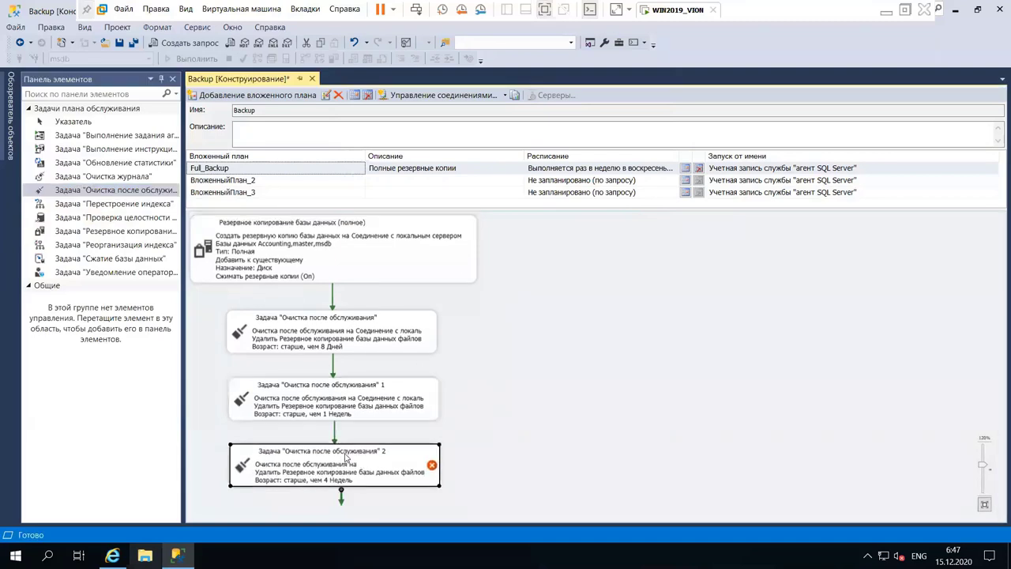
- Choose C:\SQL_Backup as the folder for the third cleanup task
double_click(345, 457)
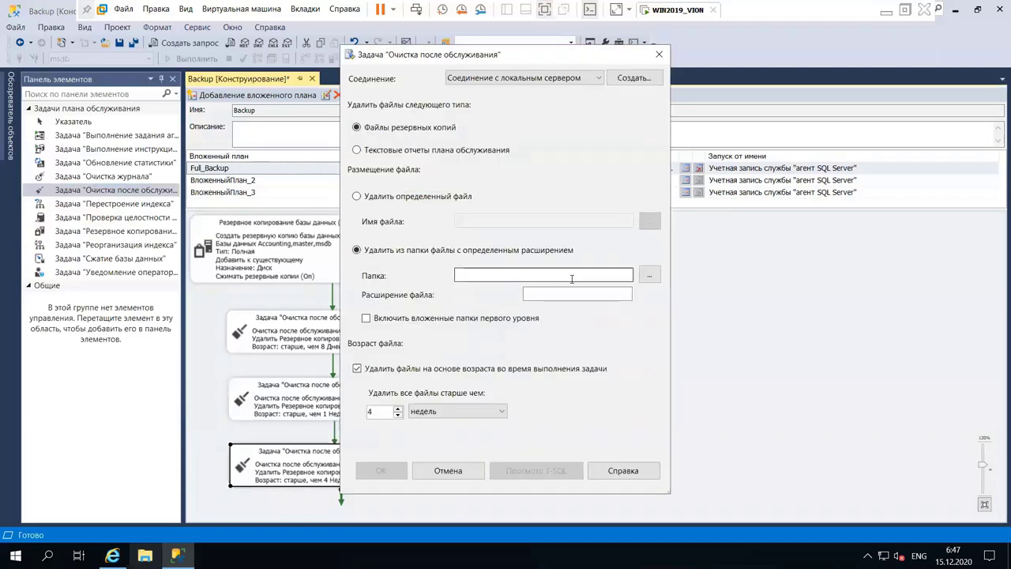
click(646, 276)
click(375, 80)
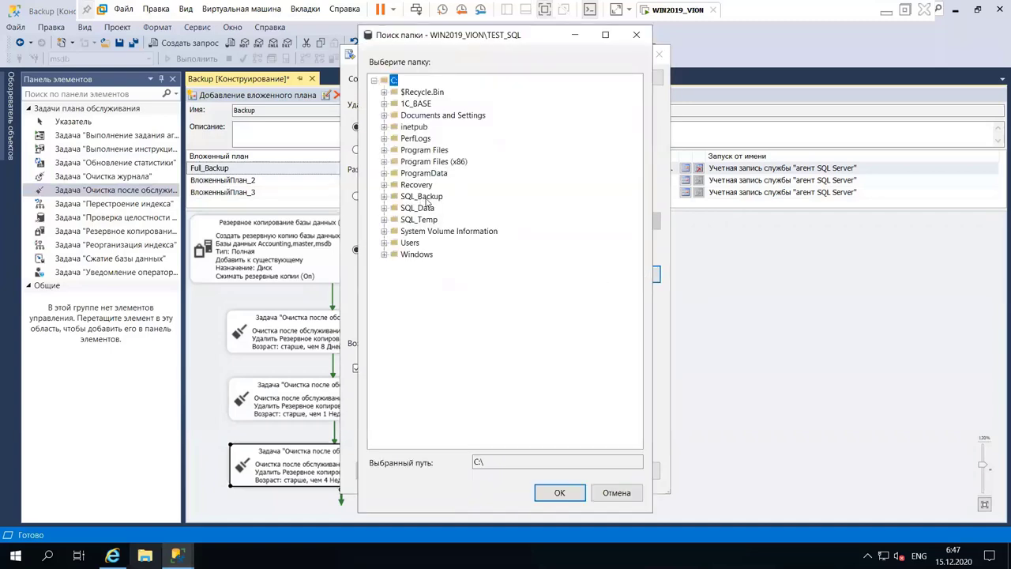
click(421, 197)
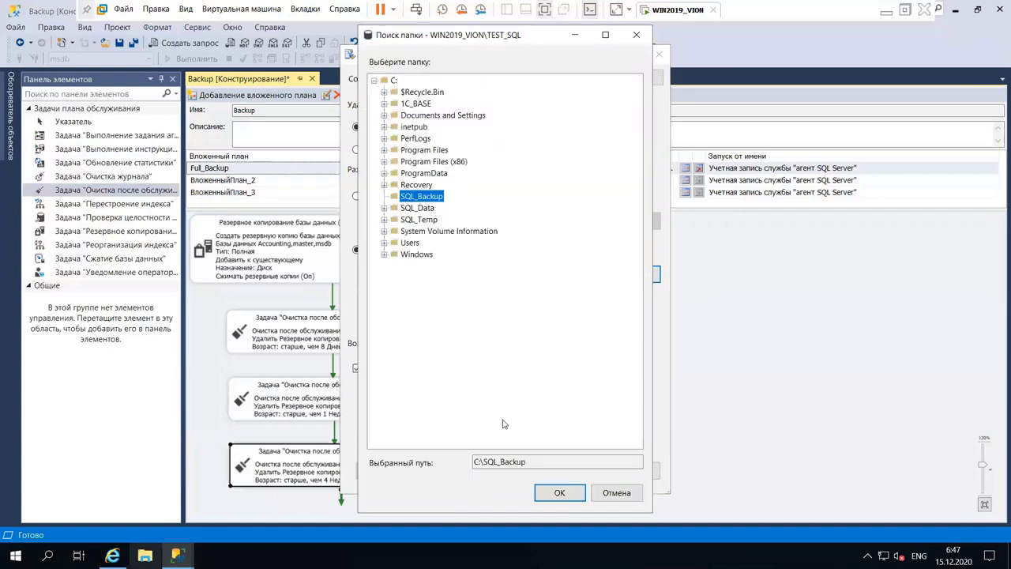
click(559, 492)
- Set the third cleanup task to delete trn files older than 1 week, including first-level subfolders, and apply its settings
click(540, 297)
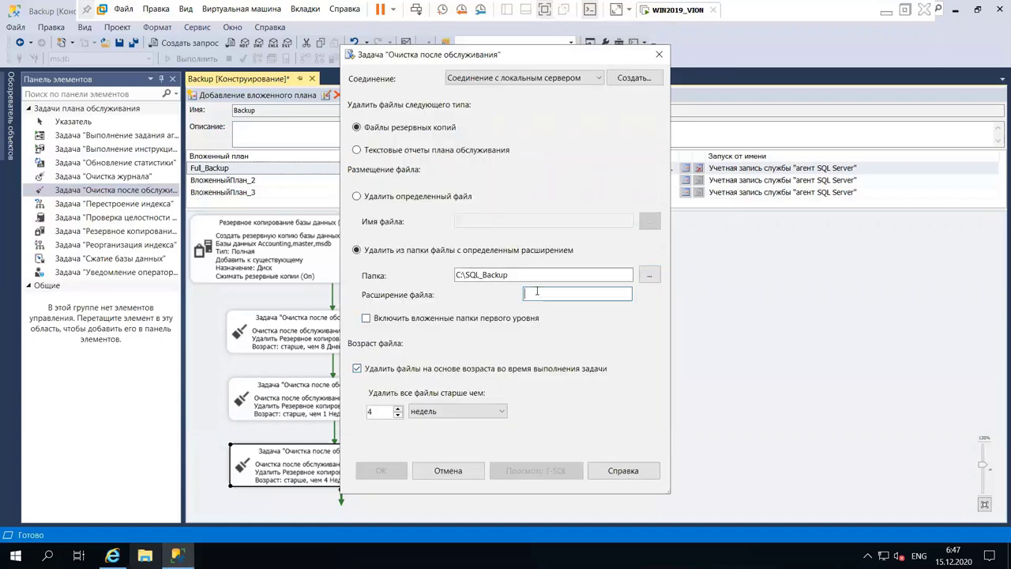
text(tr)
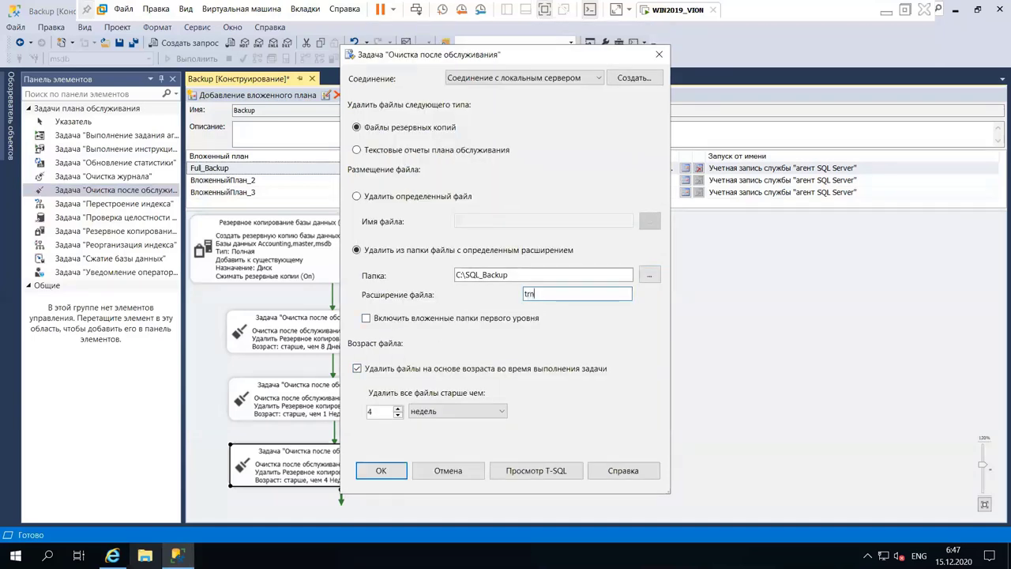
text(n)
click(495, 318)
text(1)
click(381, 471)
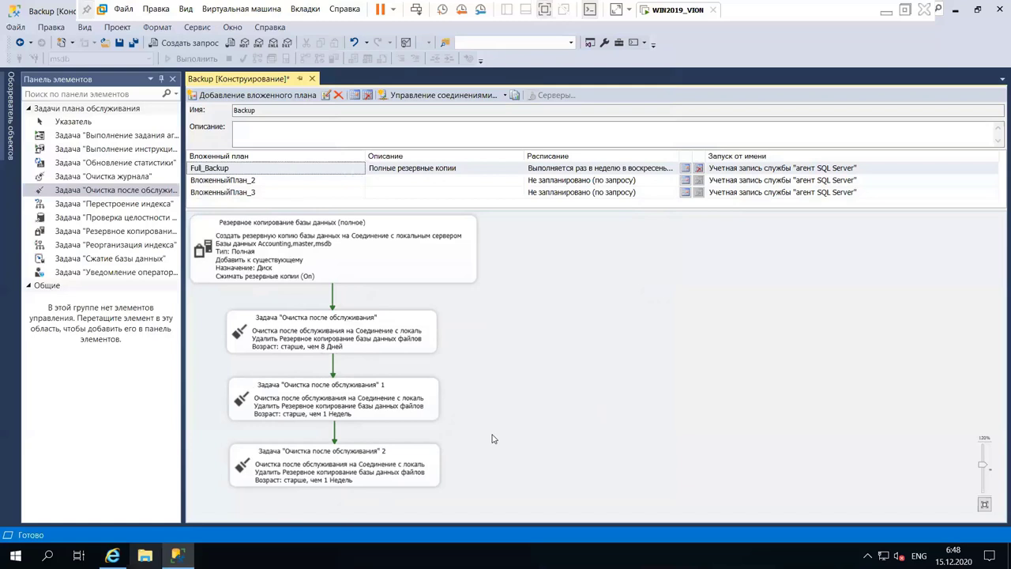
- Add an "Уведомление оператора" task beside the third cleanup task and link that cleanup task to it
click(101, 274)
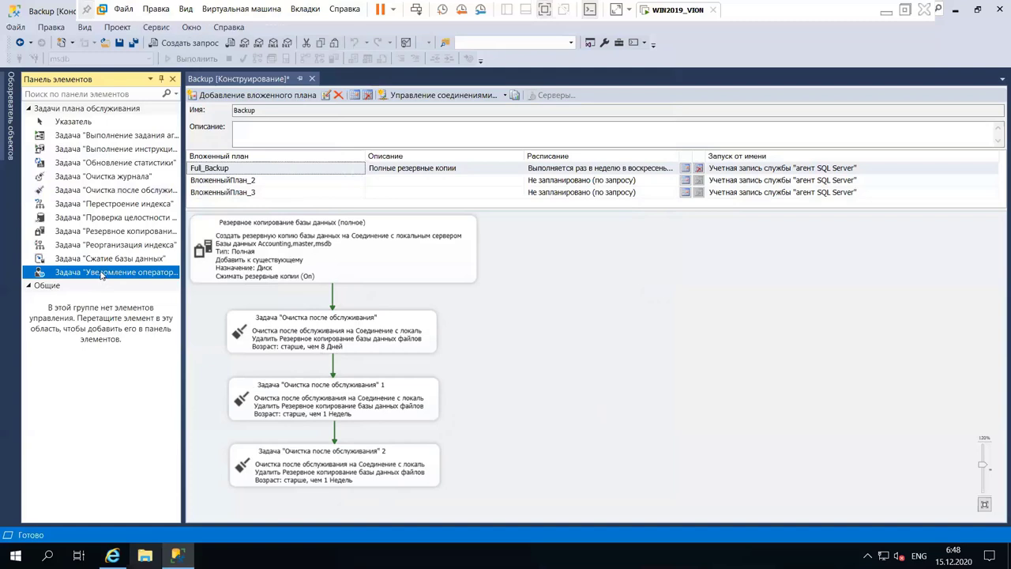
drag(101, 274, 587, 459)
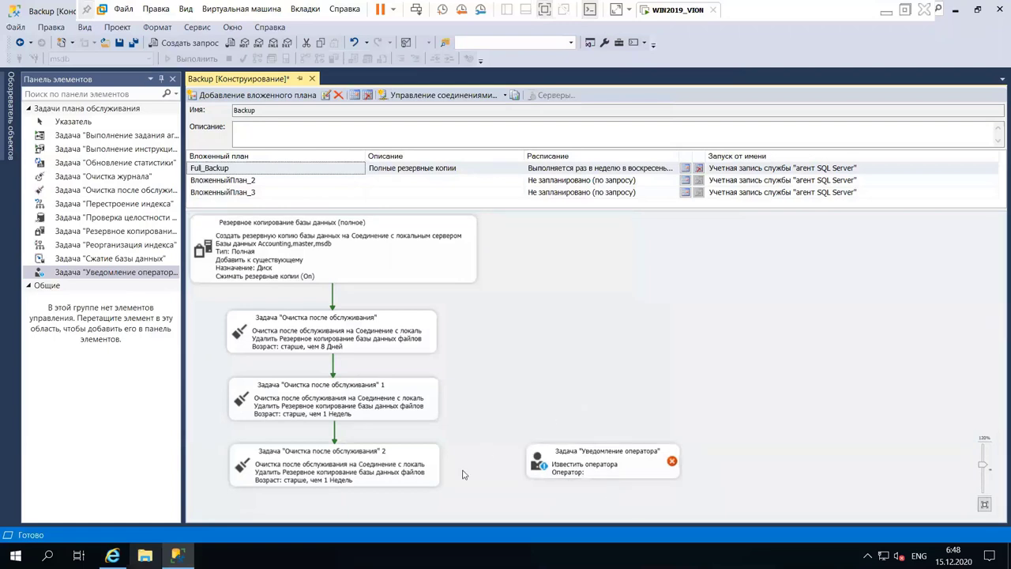
click(346, 478)
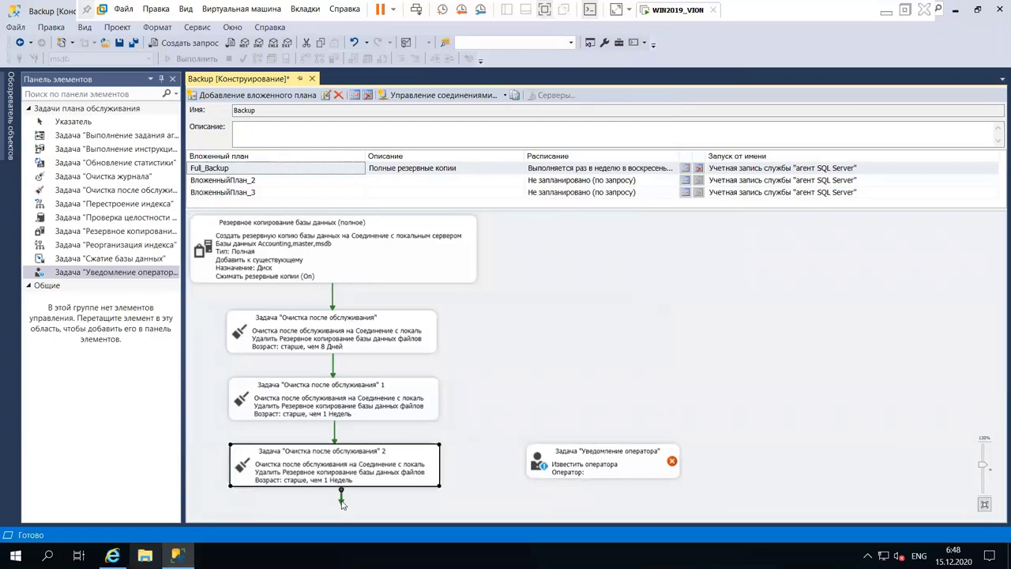
drag(342, 497, 534, 460)
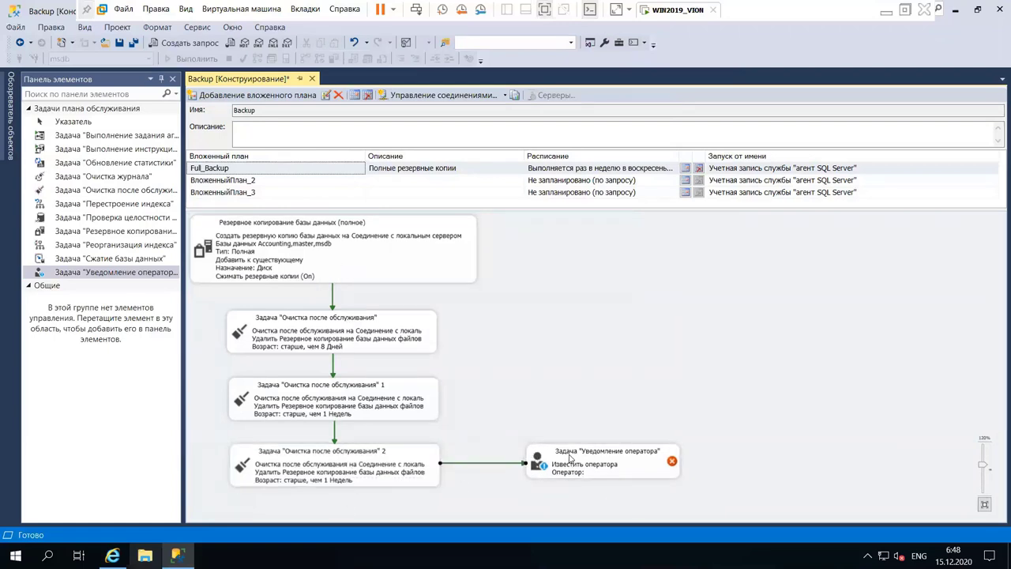
- Select the listed operator for the notification task and set the message subject to "TEST1 - Full_Backup - OK"
double_click(570, 457)
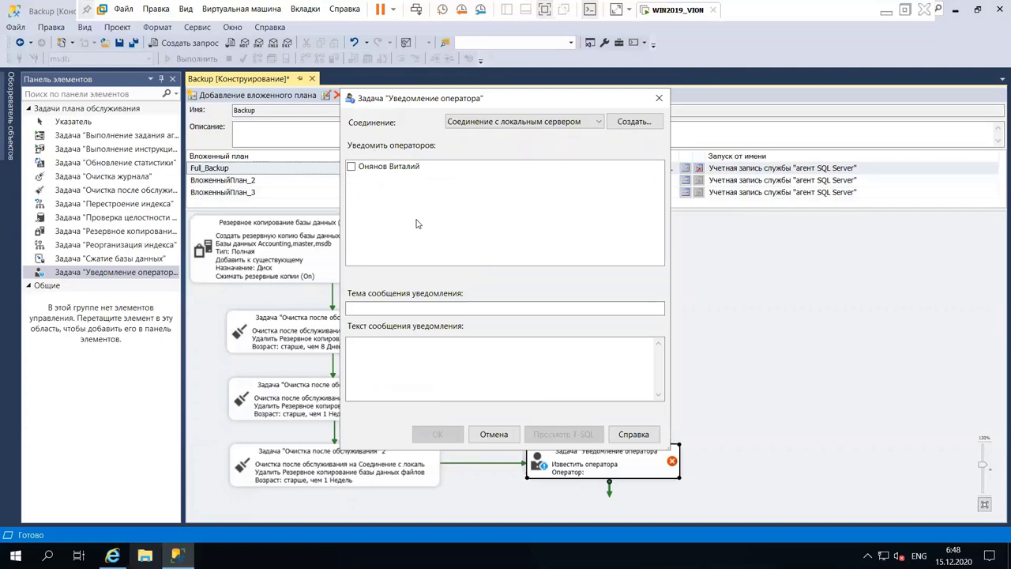
click(352, 167)
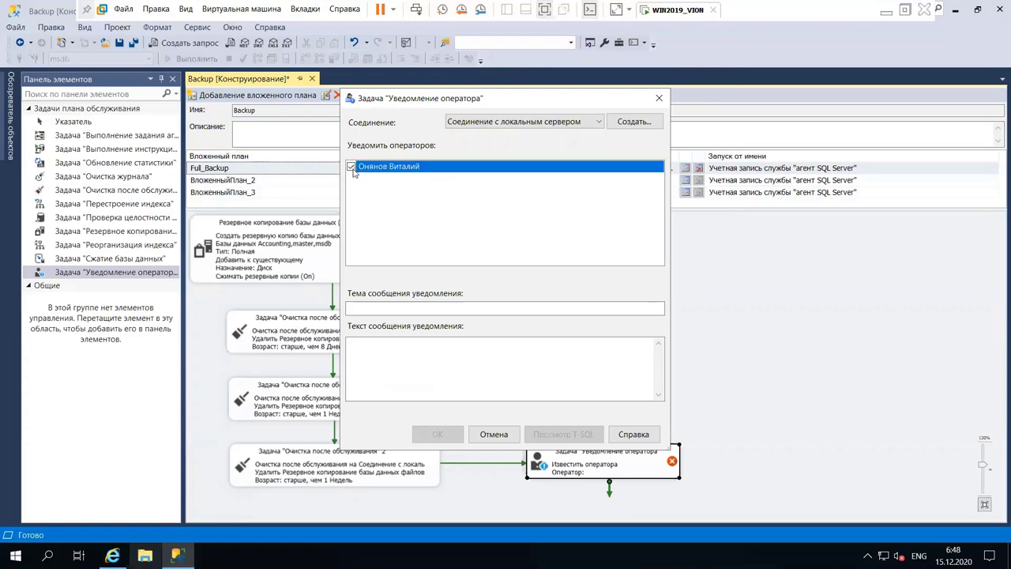
click(371, 309)
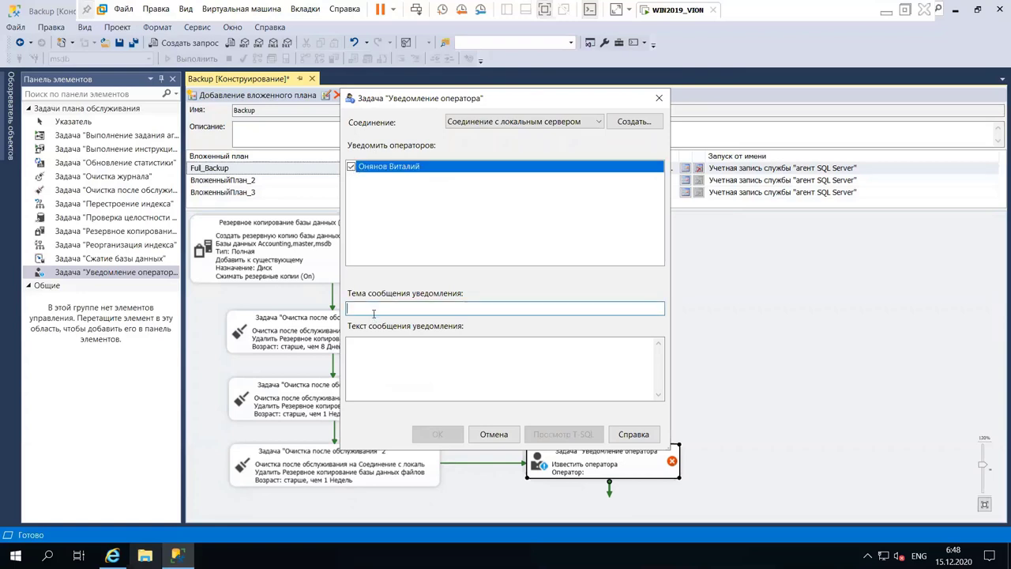
text(TEST)
text(1 - Full_Backup - OK)
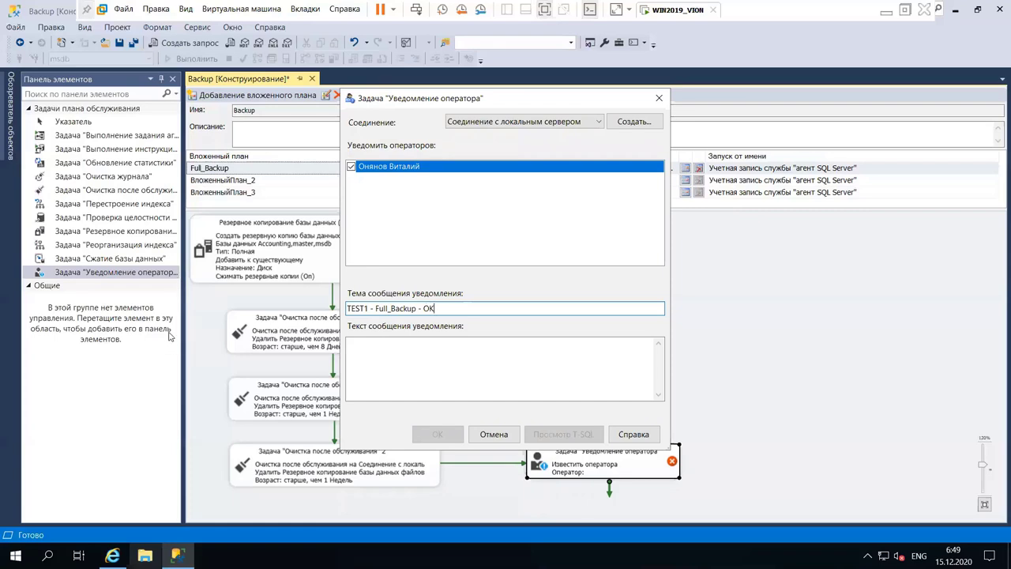
- Copy the subject "TEST1 - Full_Backup - OK" into the notification message text and apply the task settings
click(400, 367)
drag(474, 310, 346, 310)
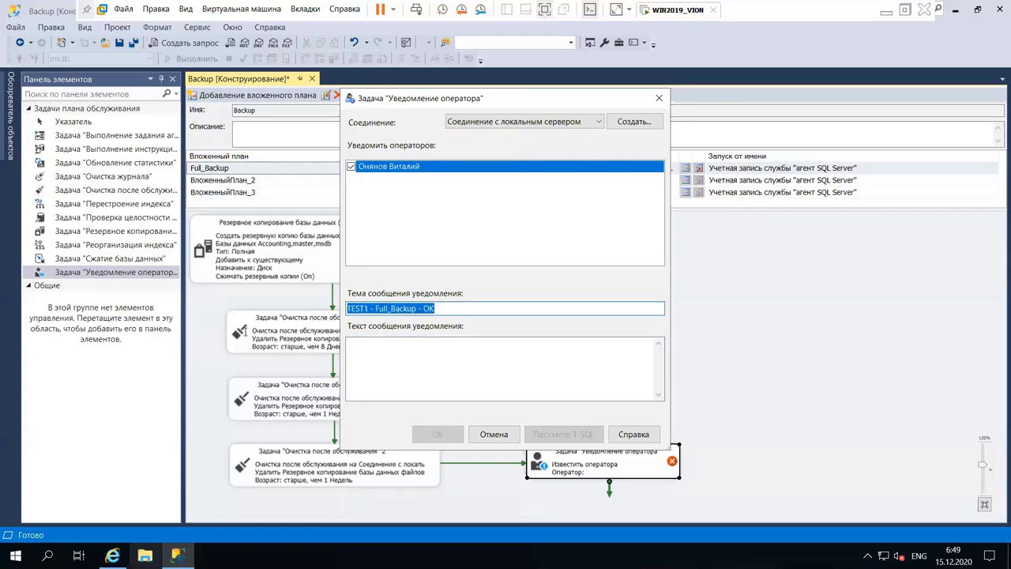
key(ctrl+c)
click(428, 363)
key(ctrl+v)
click(437, 434)
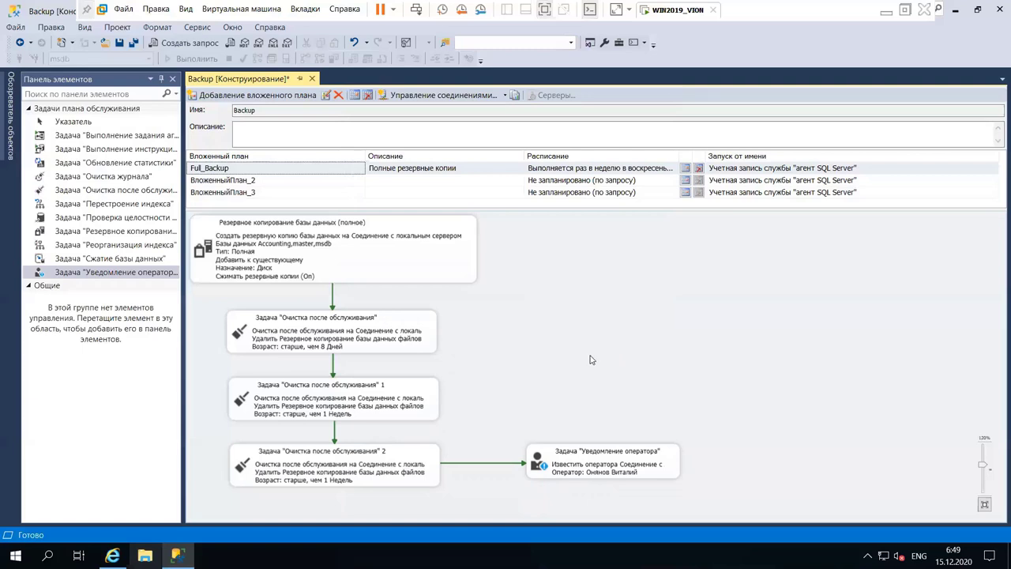
- Add a second "Уведомление оператора" task beside the first cleanup task, with the operator selected and subject "TEST1 - Full_Backup - Error"
drag(168, 274, 566, 321)
drag(638, 333, 608, 335)
double_click(609, 335)
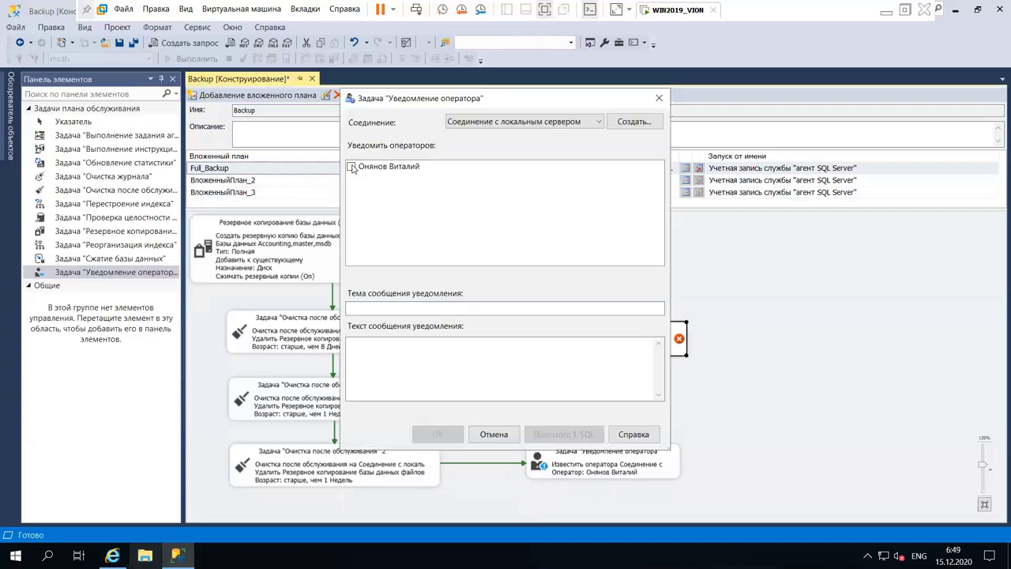
click(388, 311)
key(ctrl+v)
drag(422, 309, 444, 314)
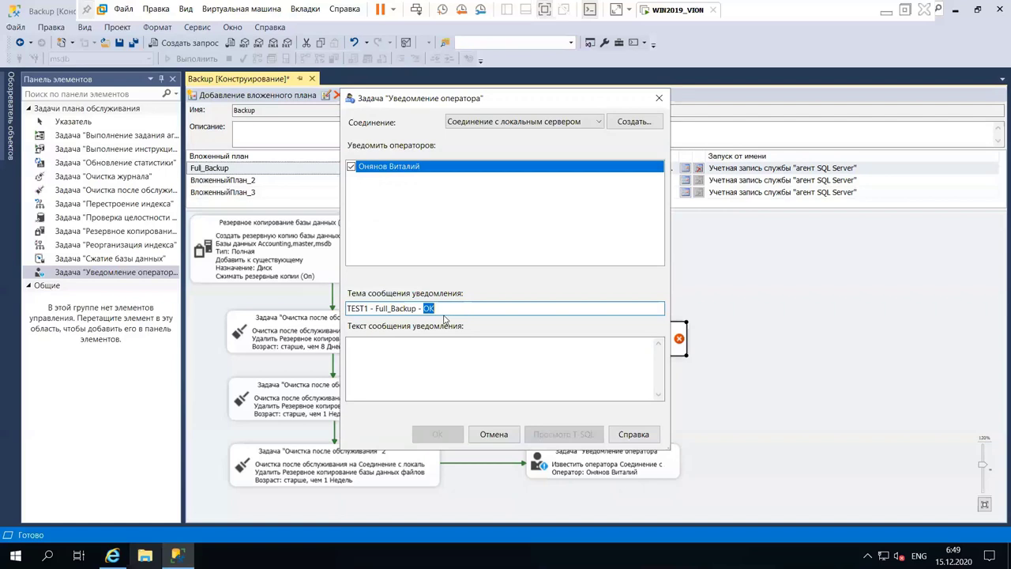
text(Error)
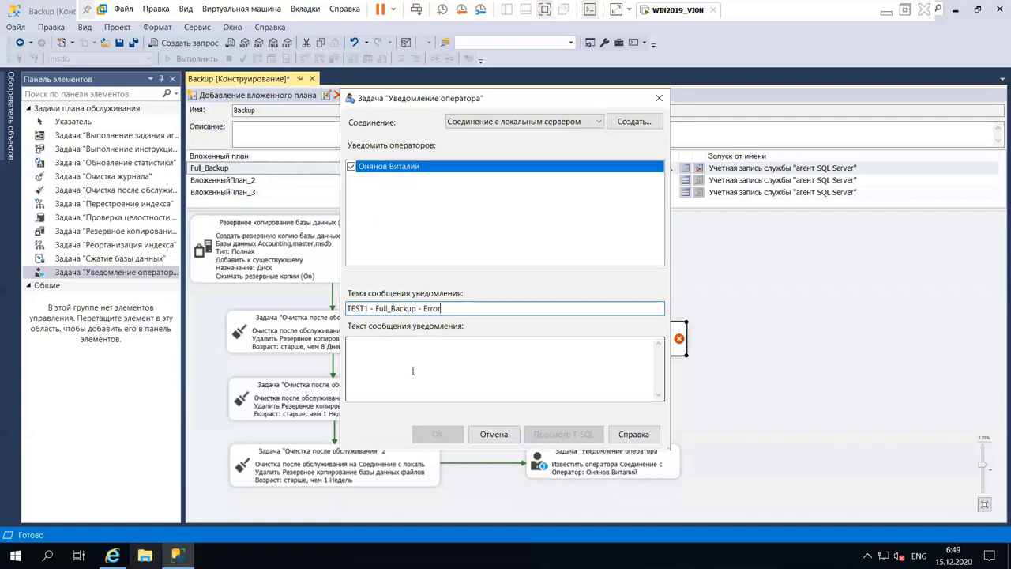
- Set the second notification's message text to "TEST1 - Full_Backup - Error" and apply the task settings
click(449, 350)
key(ctrl+v)
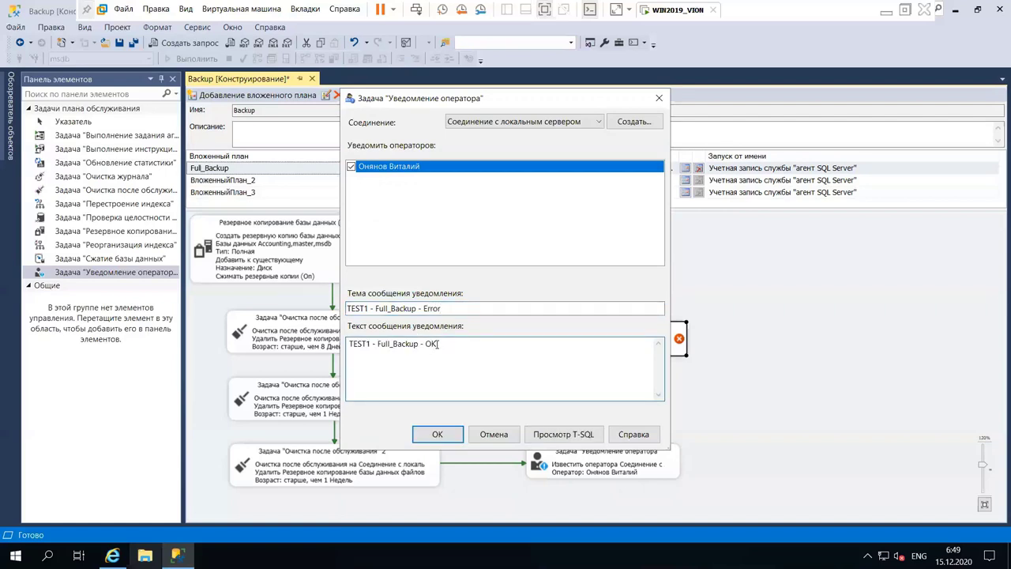
drag(438, 343, 426, 344)
text(Error)
click(437, 434)
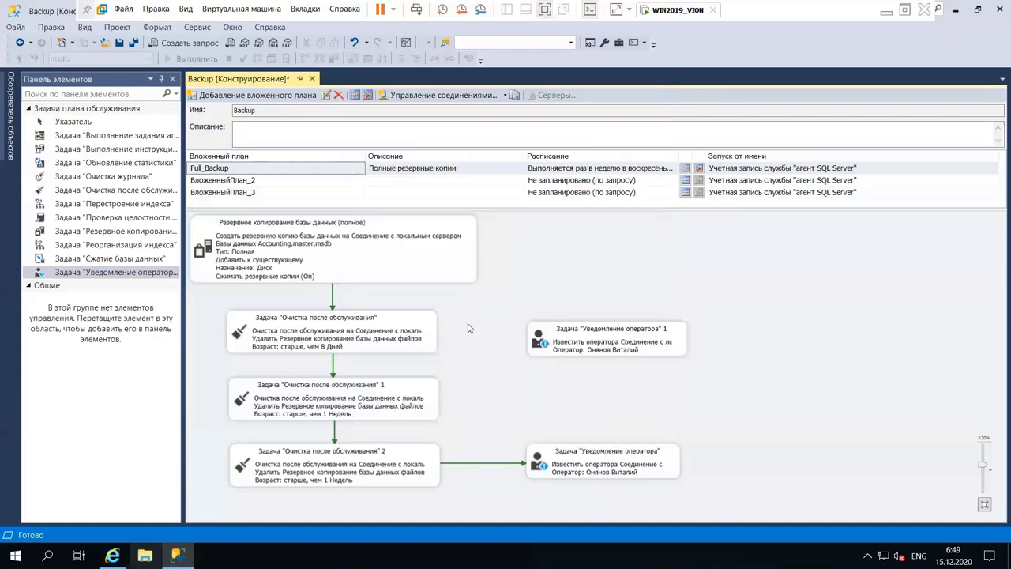
- Link the full backup task to the second operator notification task
click(281, 256)
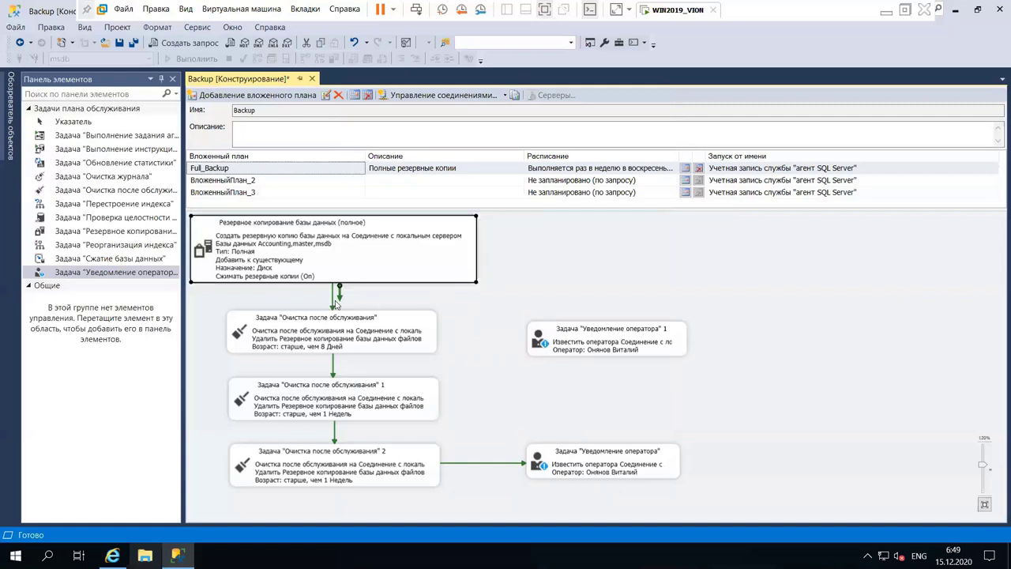
drag(340, 293, 562, 338)
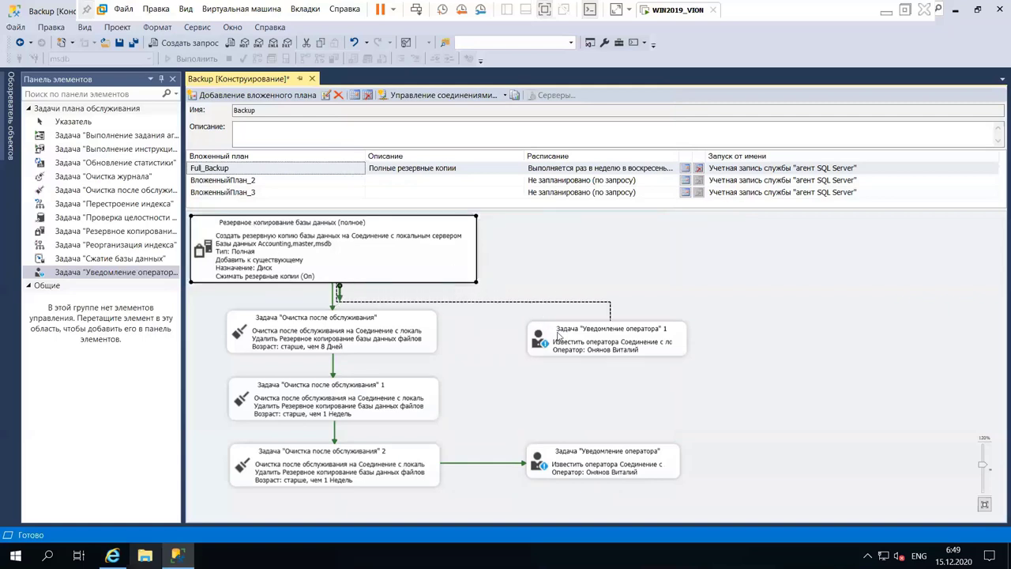
click(435, 277)
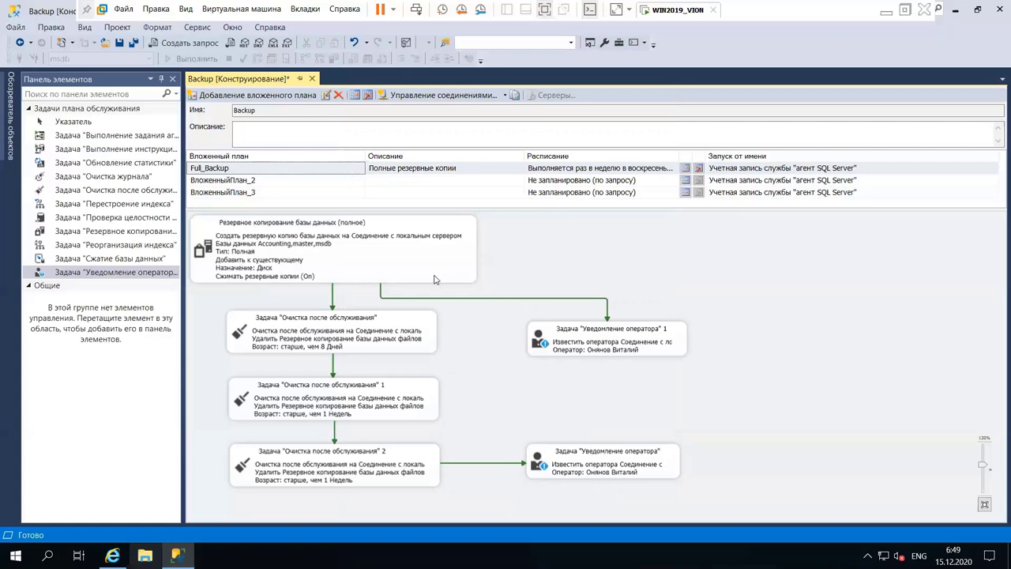
- Set the link from the full backup task to the second operator notification to run on "Ошибка"
double_click(505, 299)
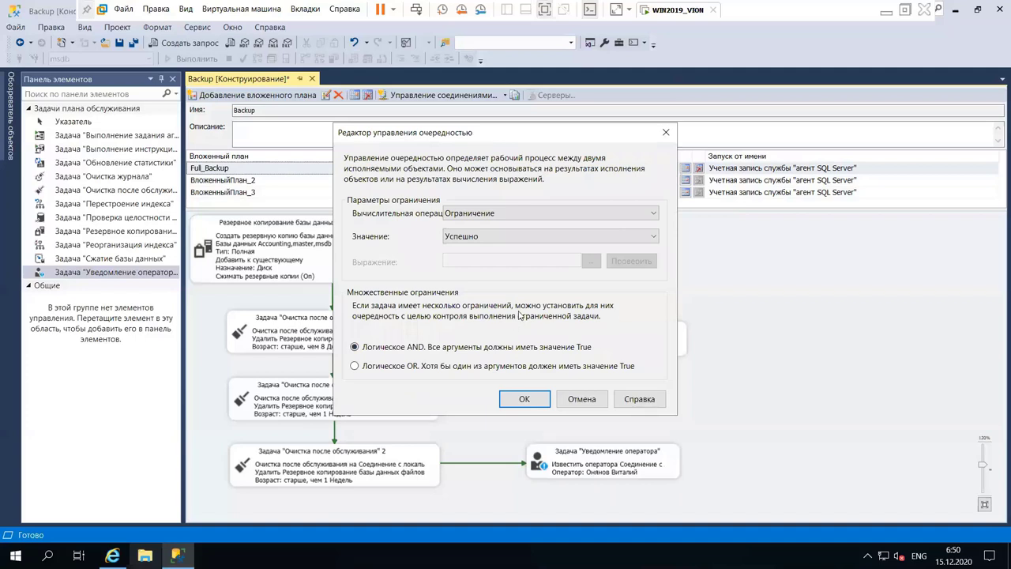
click(488, 237)
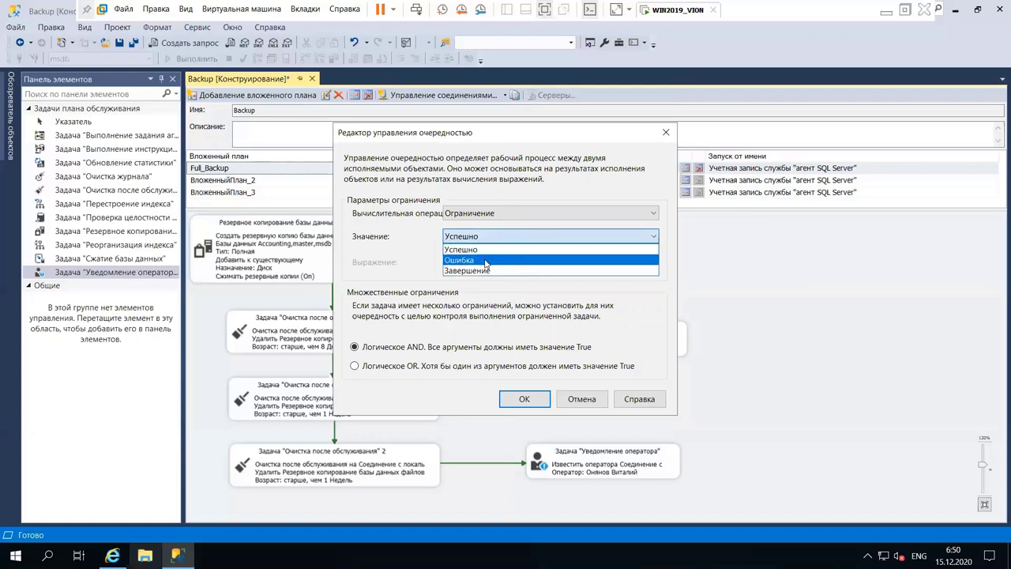
click(484, 261)
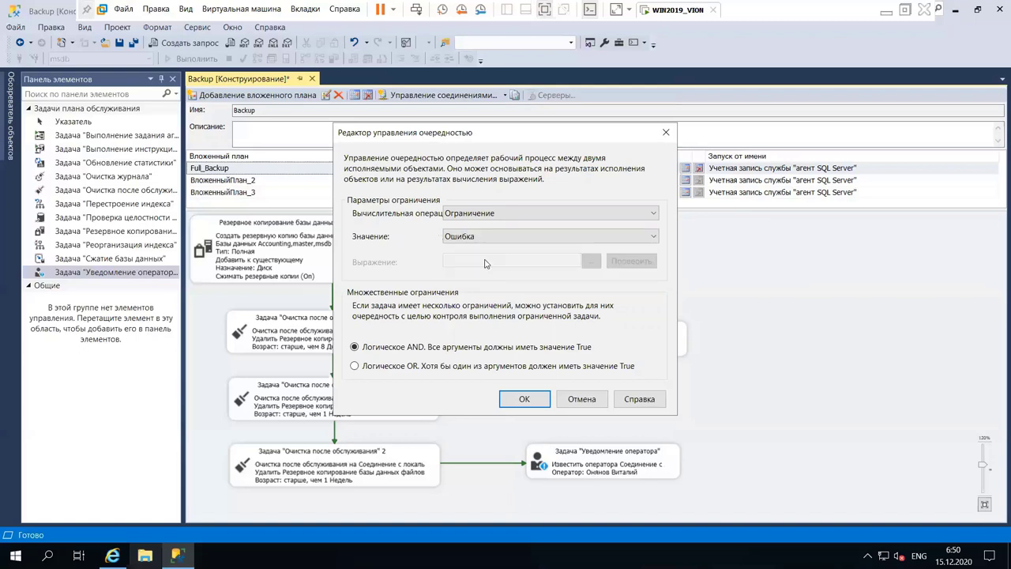
click(527, 401)
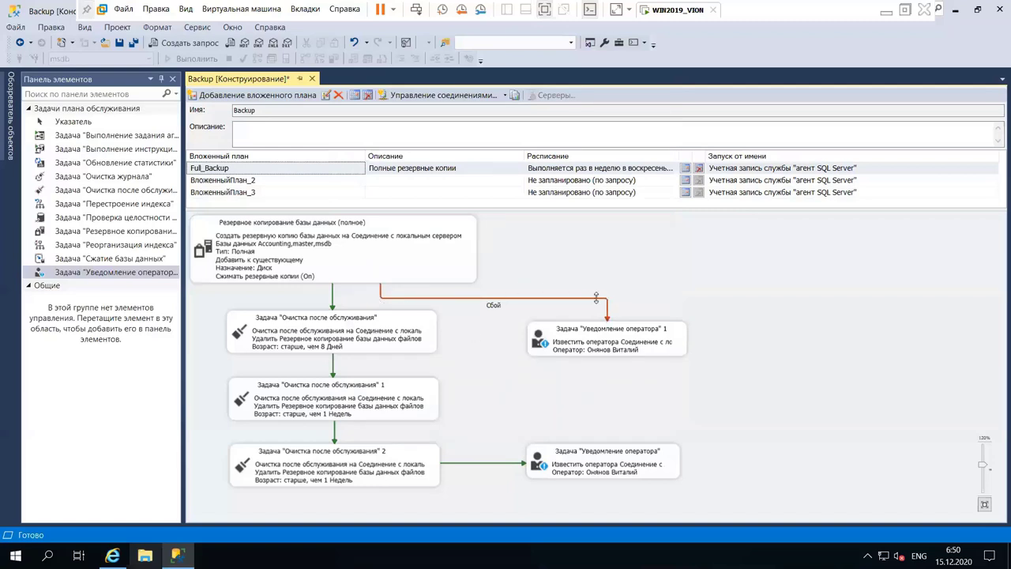
- Link the first cleanup task to the error notification task with the precedence value "Ошибка"
click(419, 341)
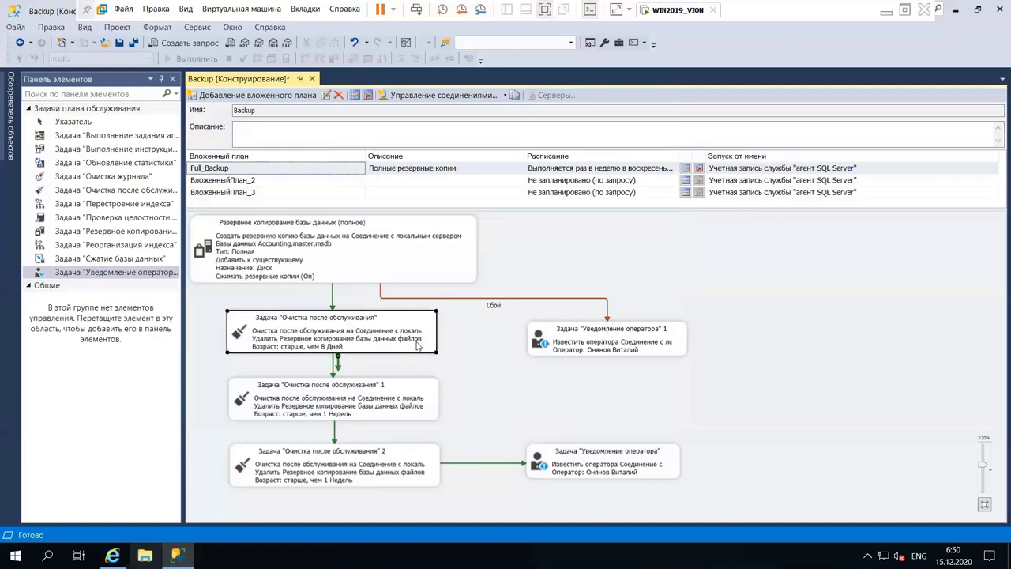
drag(340, 370, 531, 344)
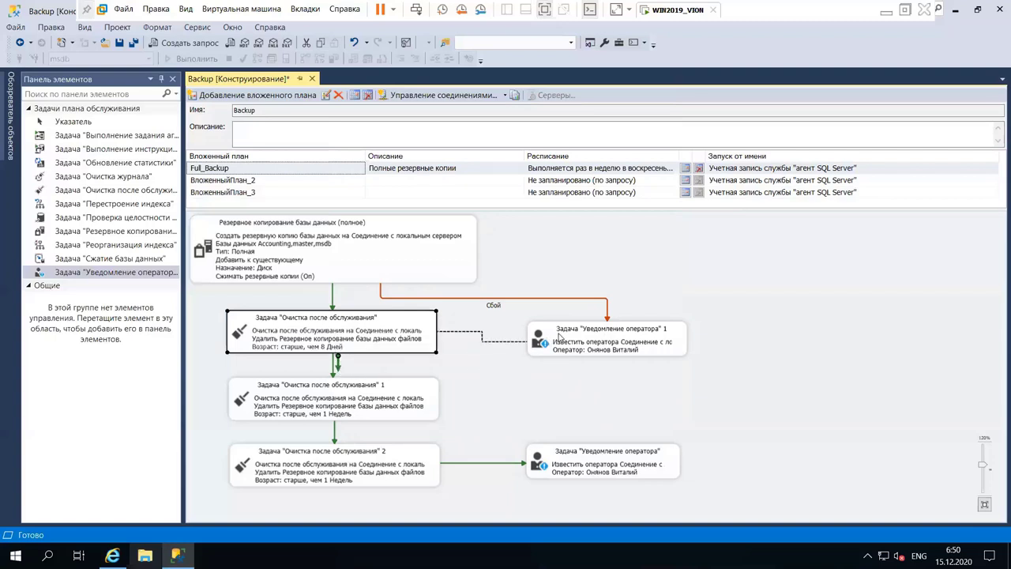
double_click(496, 344)
click(519, 236)
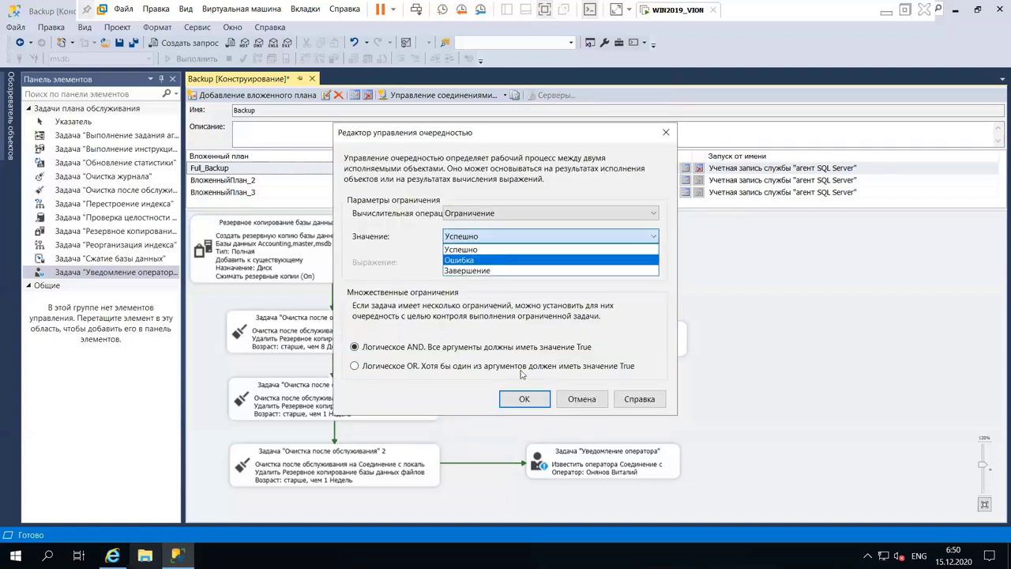
click(501, 260)
click(523, 398)
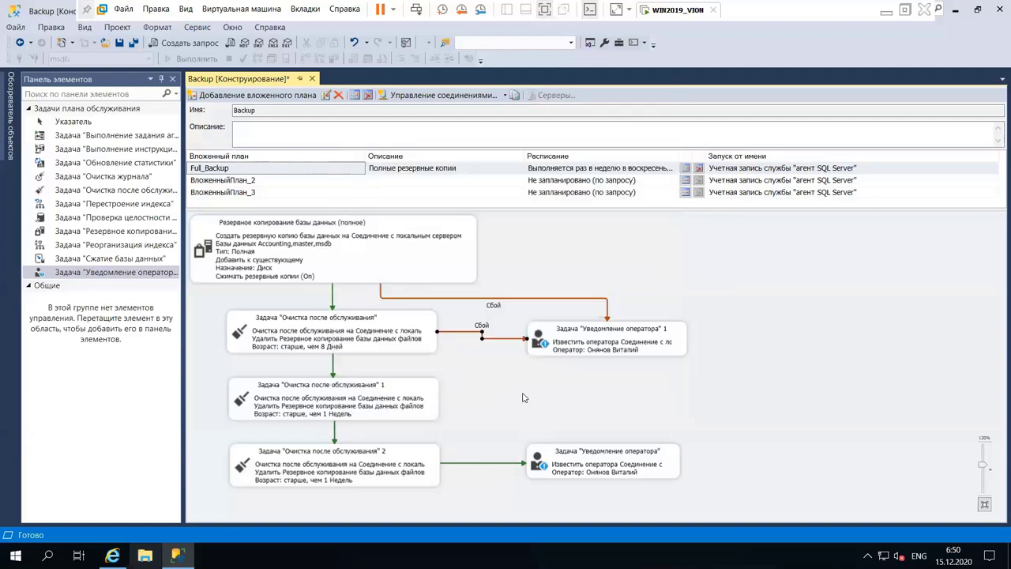
- Link the "Очистка после обслуживания" 1 task to the error notification task with the precedence value "Ошибка"
click(411, 398)
drag(341, 424, 601, 344)
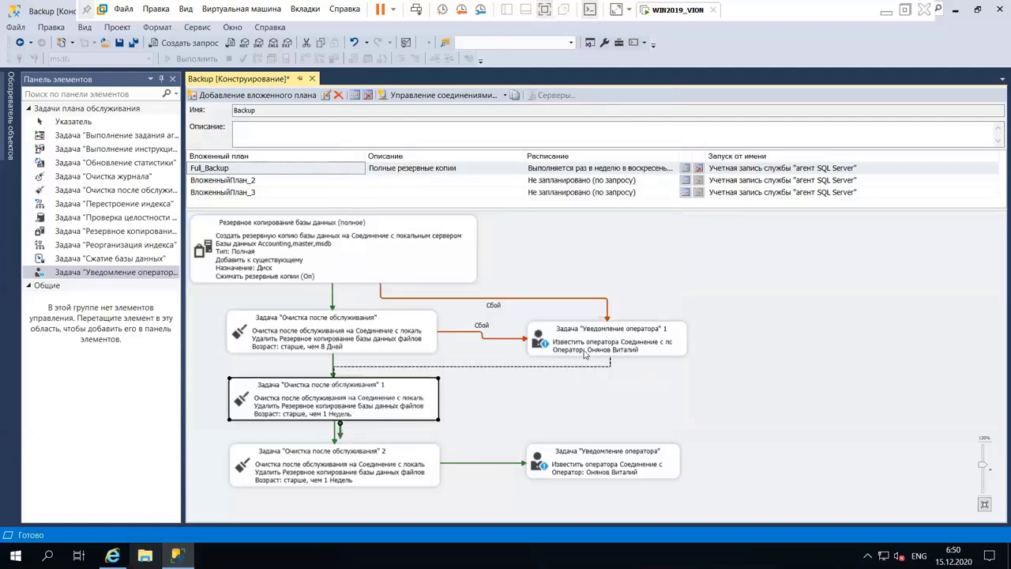
click(493, 368)
double_click(493, 369)
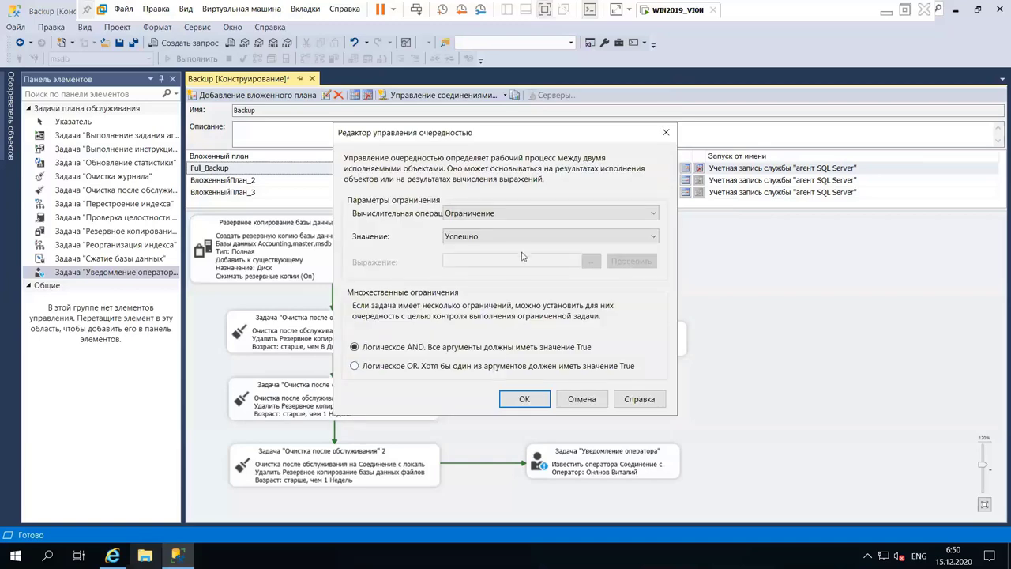
click(503, 237)
click(502, 259)
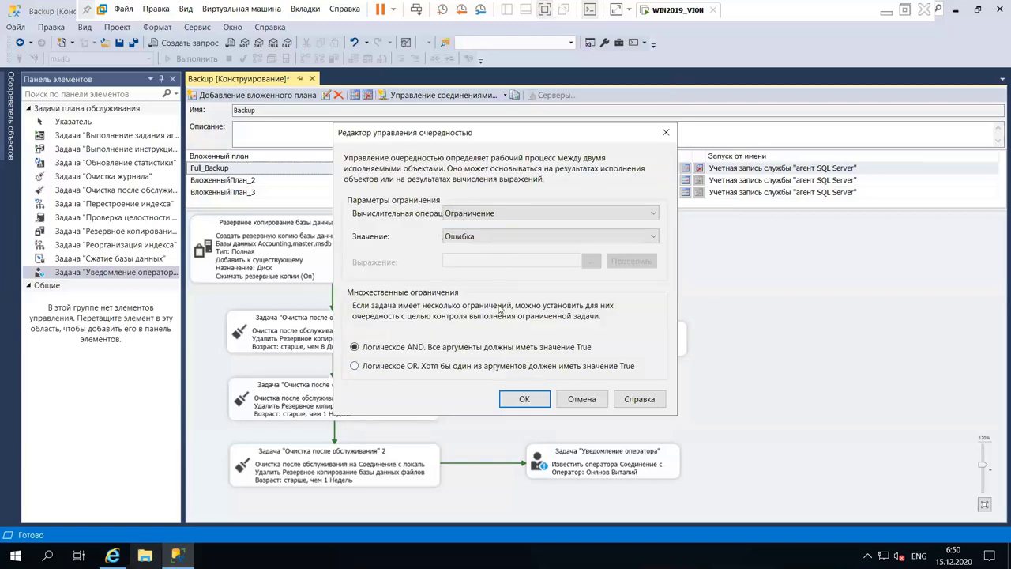
click(512, 398)
- Link the "Очистка после обслуживания" 2 task to the error notification with the value "Ошибка", and save the maintenance plan
click(409, 470)
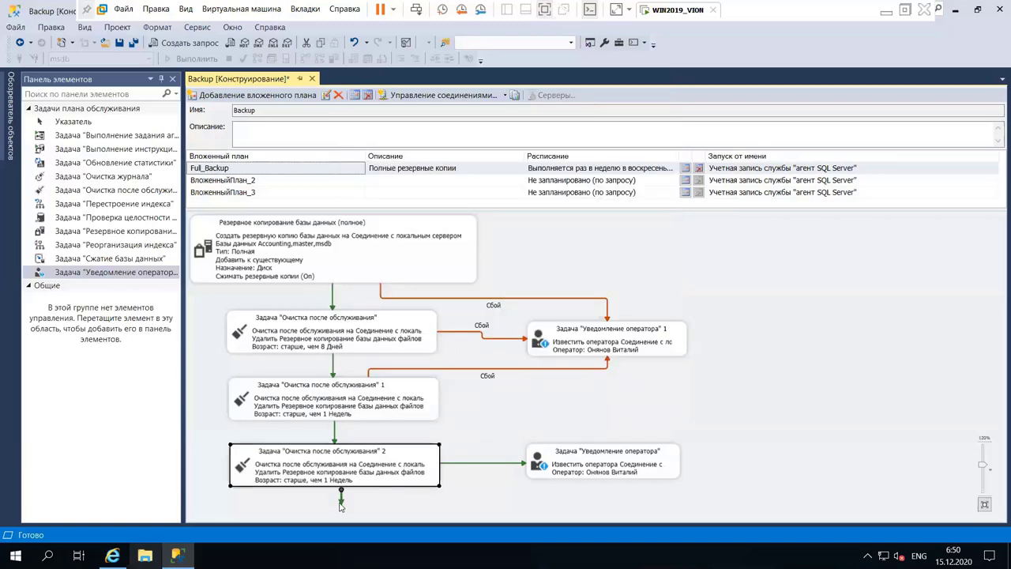
drag(342, 492, 631, 353)
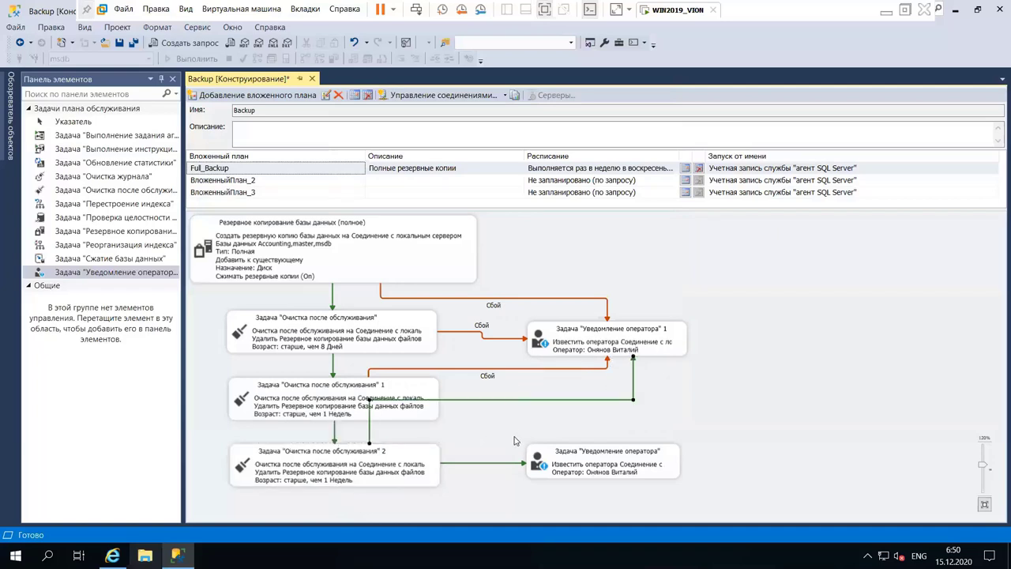
double_click(537, 399)
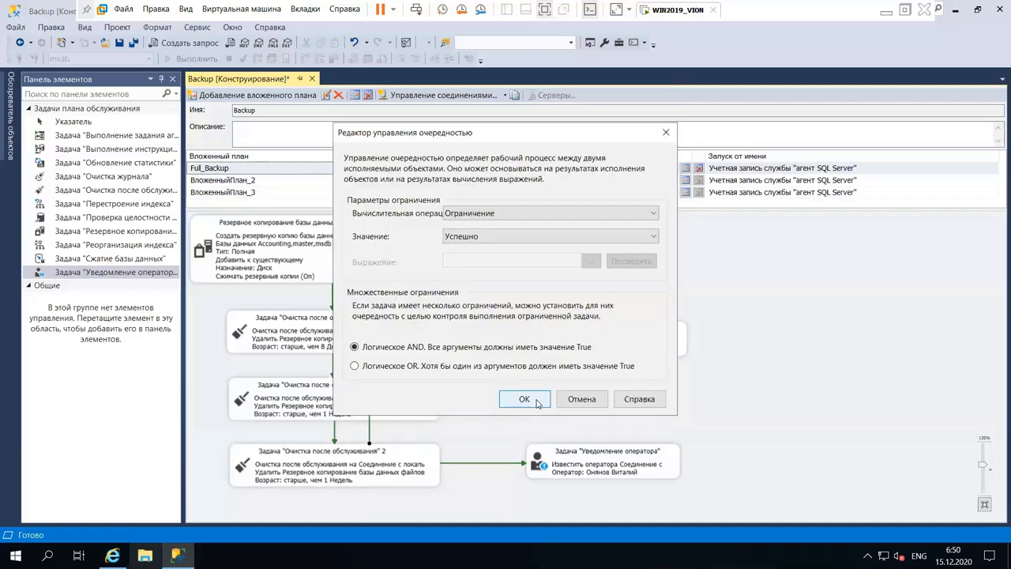
click(506, 237)
click(500, 259)
click(523, 399)
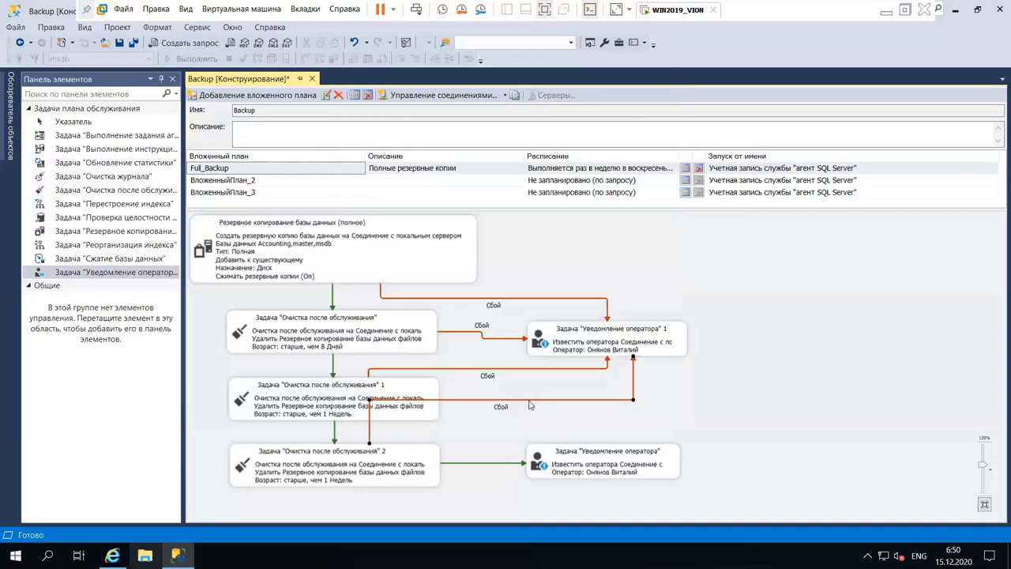
click(707, 420)
click(120, 42)
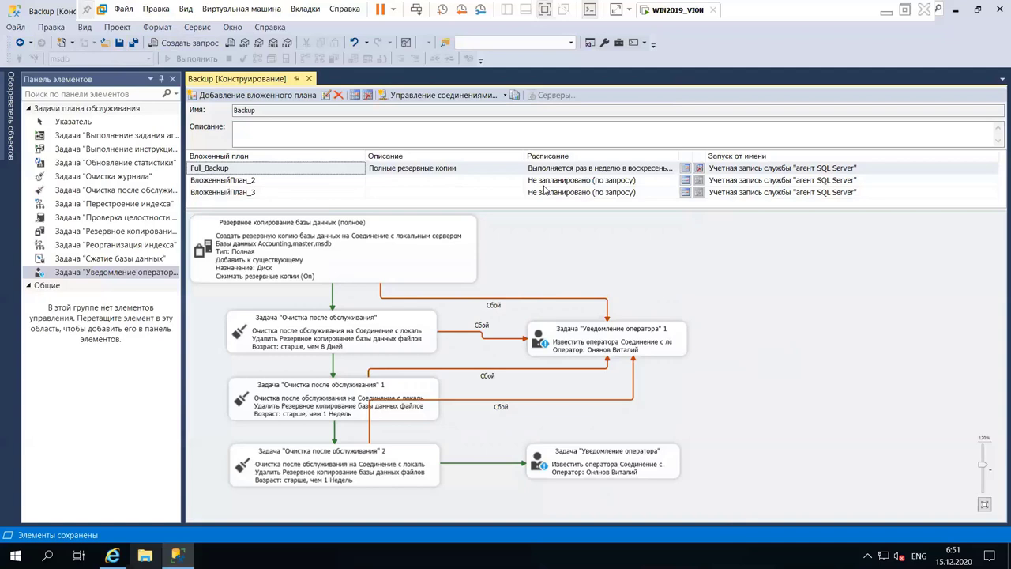
- Rename the subplan ВложенныйПлан_2 to Diff_Backup and give it the description "Разностные резервные копии"
double_click(241, 183)
double_click(495, 222)
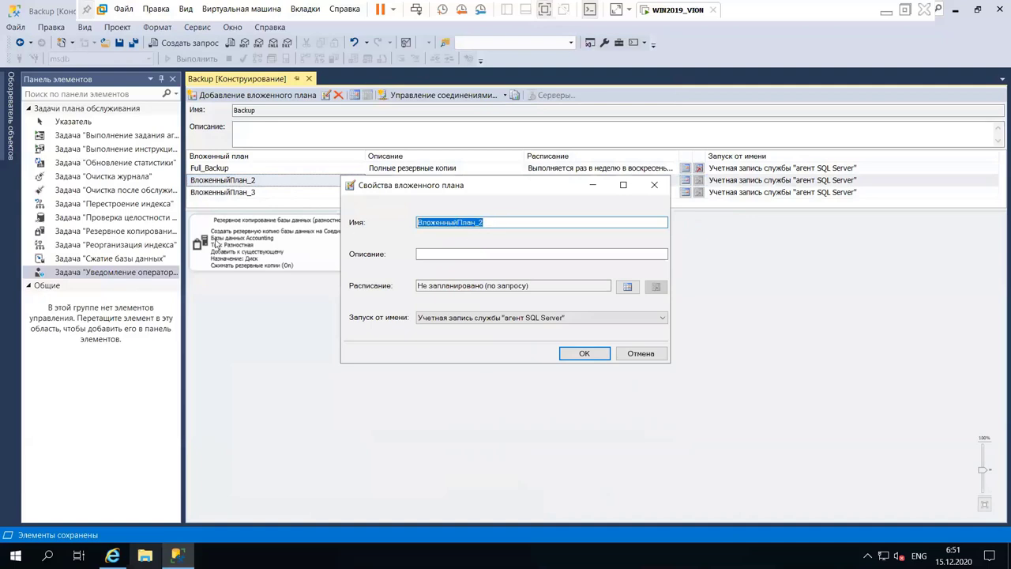
text(D)
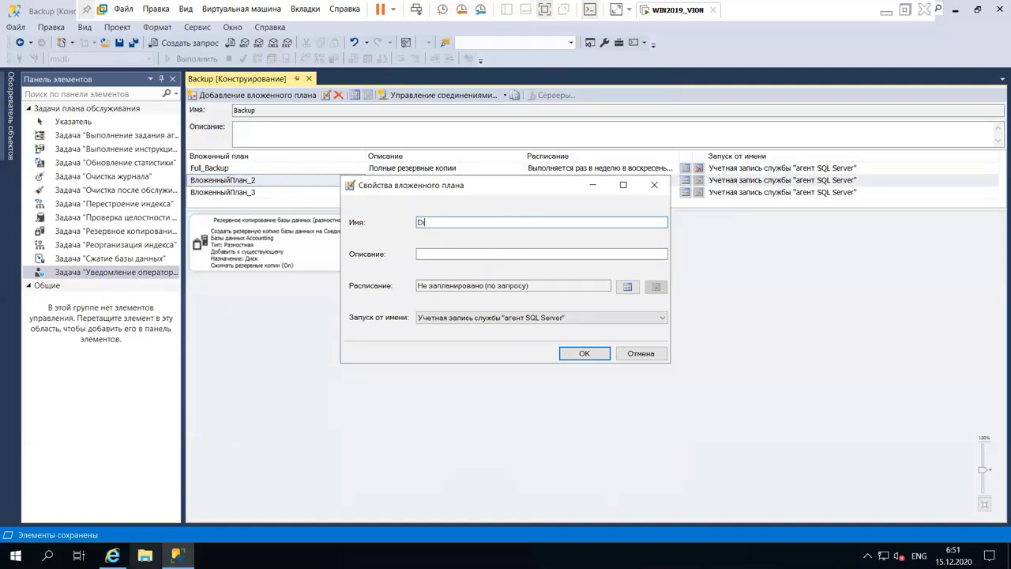
text(iff_Backup)
key(Tab)
text(Разностные резервные)
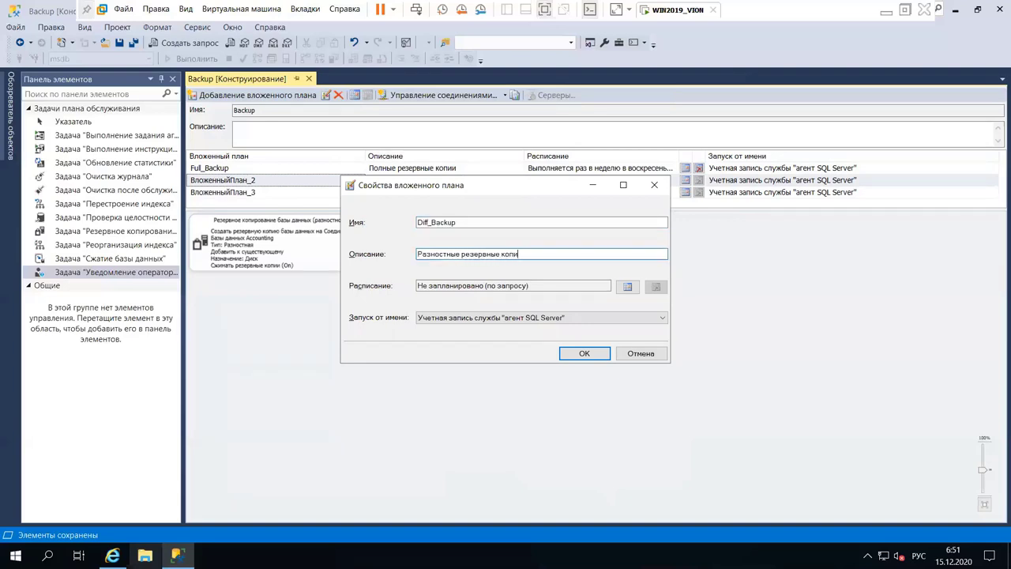
key(alt+shift)
- Add Monday through Friday to the weekly run days in the Diff_Backup subplan's schedule
click(628, 287)
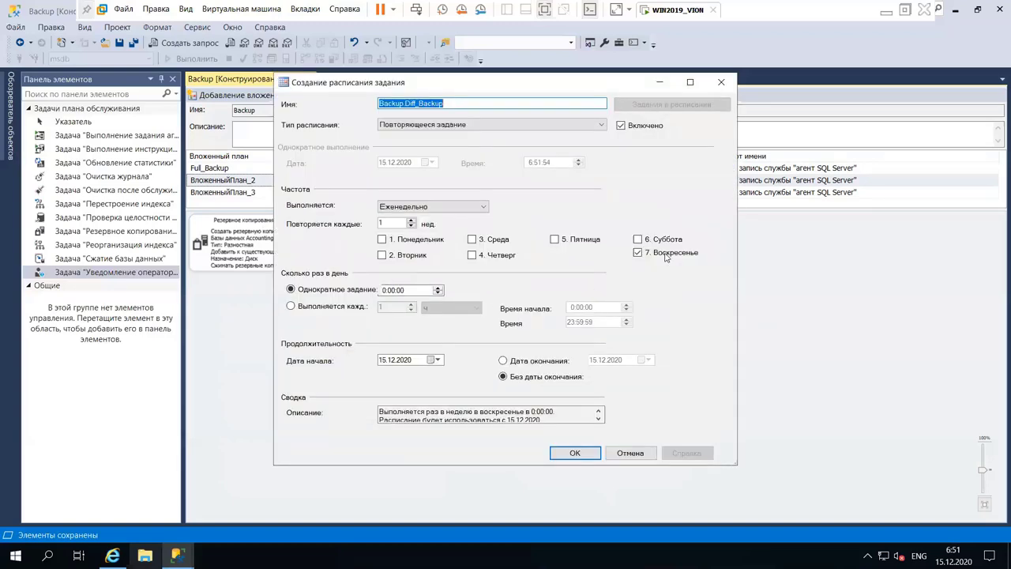
click(382, 238)
click(382, 254)
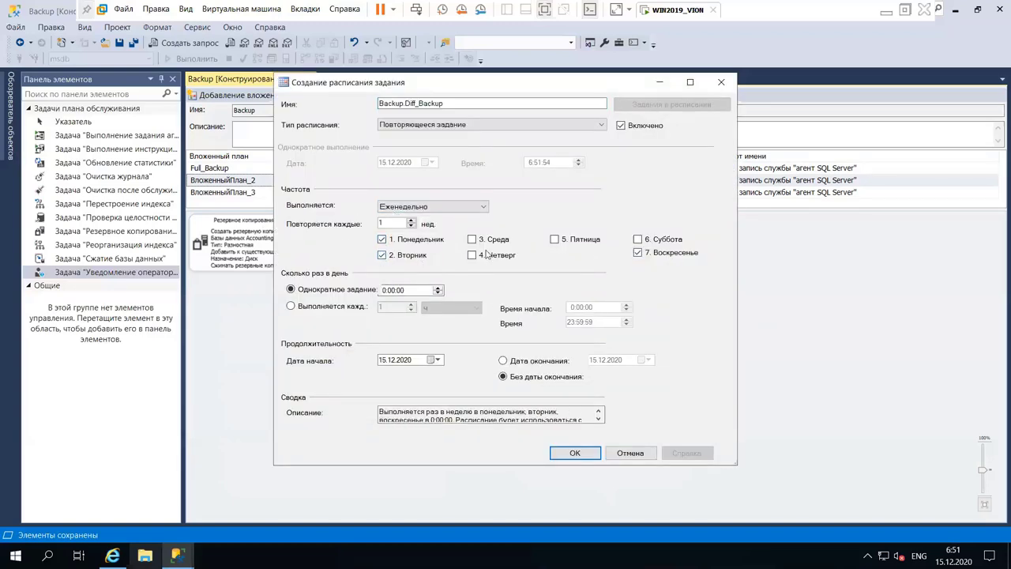
click(472, 239)
click(472, 254)
click(555, 239)
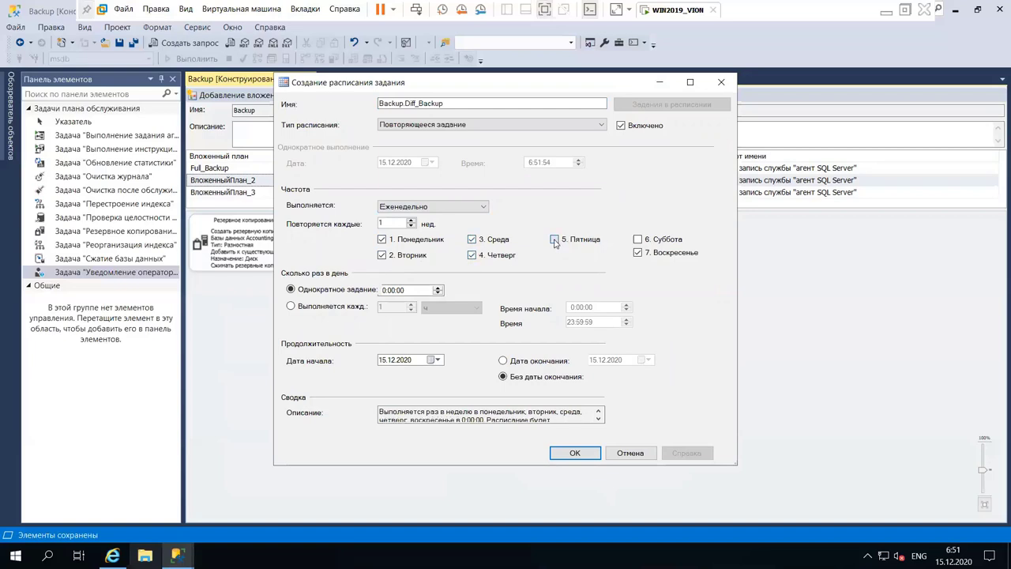